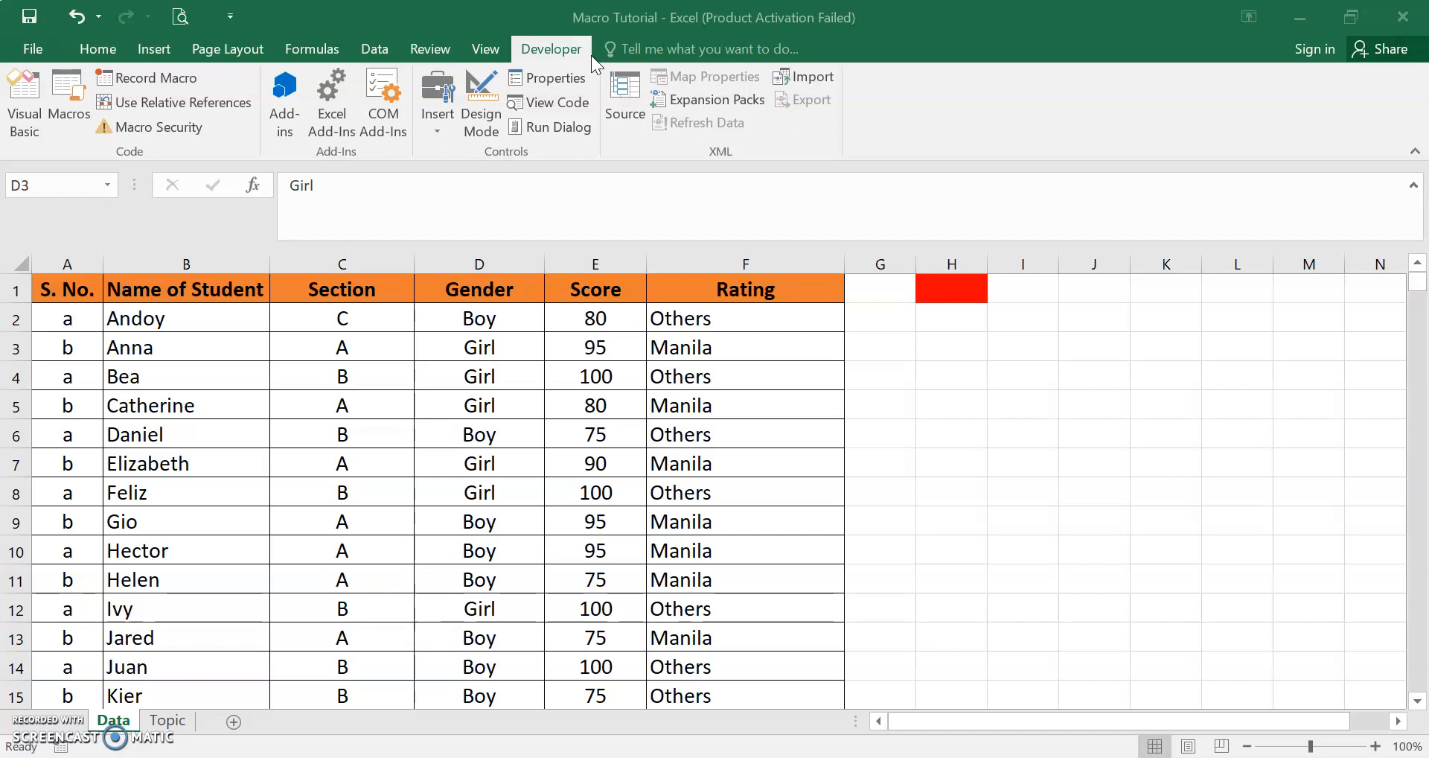
Step: Check in the Excel options that Developer is enabled among the ribbon's main tabs, and accept the settings
{"action": "left_click", "coordinate": [32, 48]}
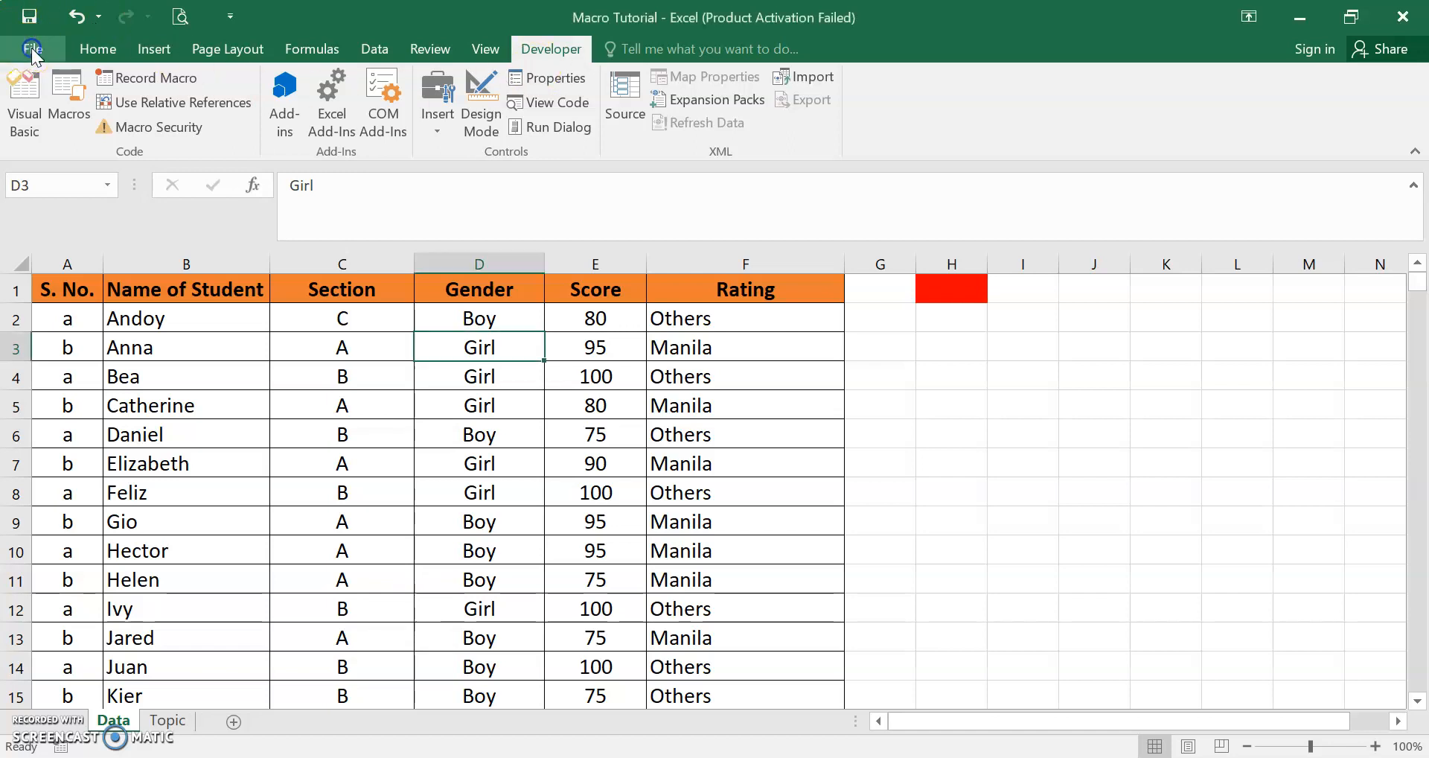
{"action": "left_click", "coordinate": [31, 47]}
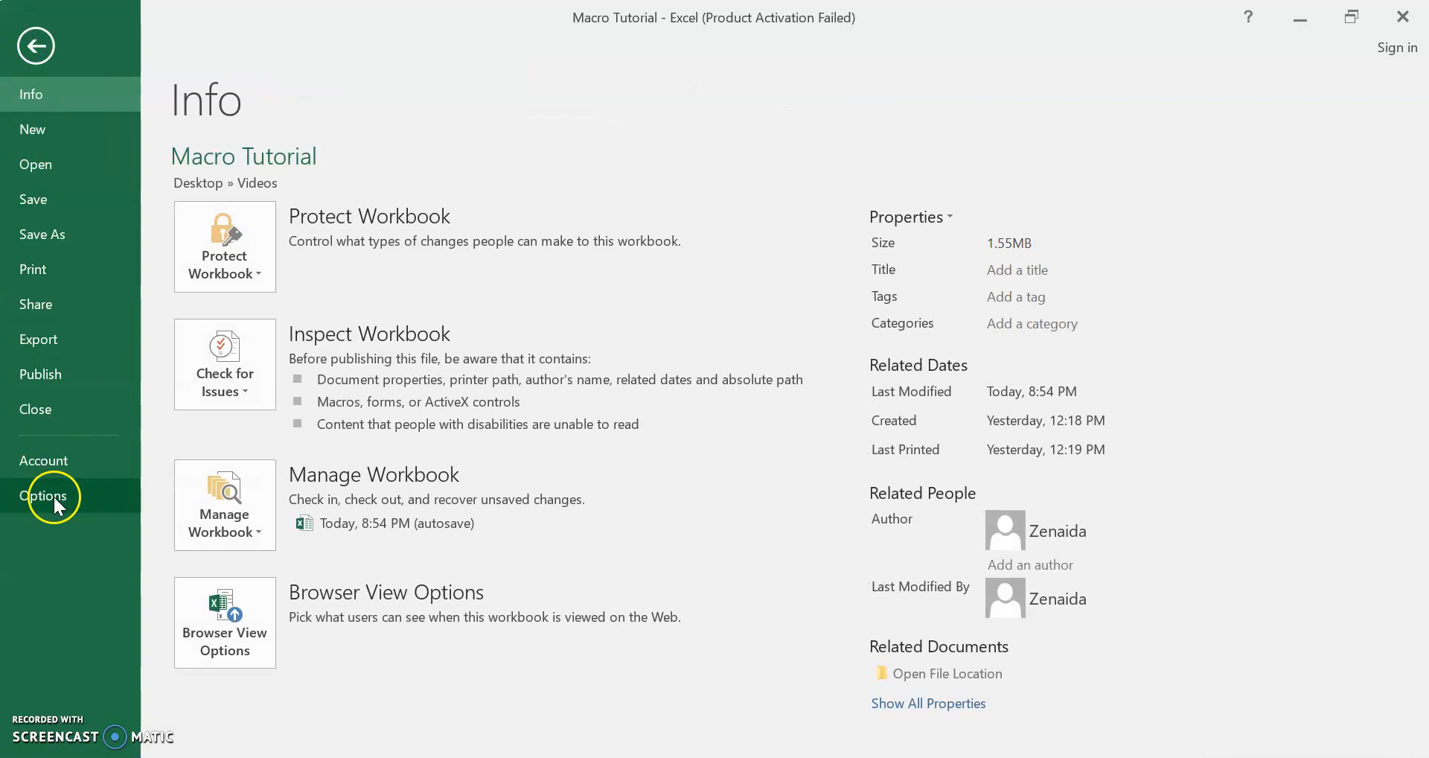
{"action": "left_click", "coordinate": [52, 494]}
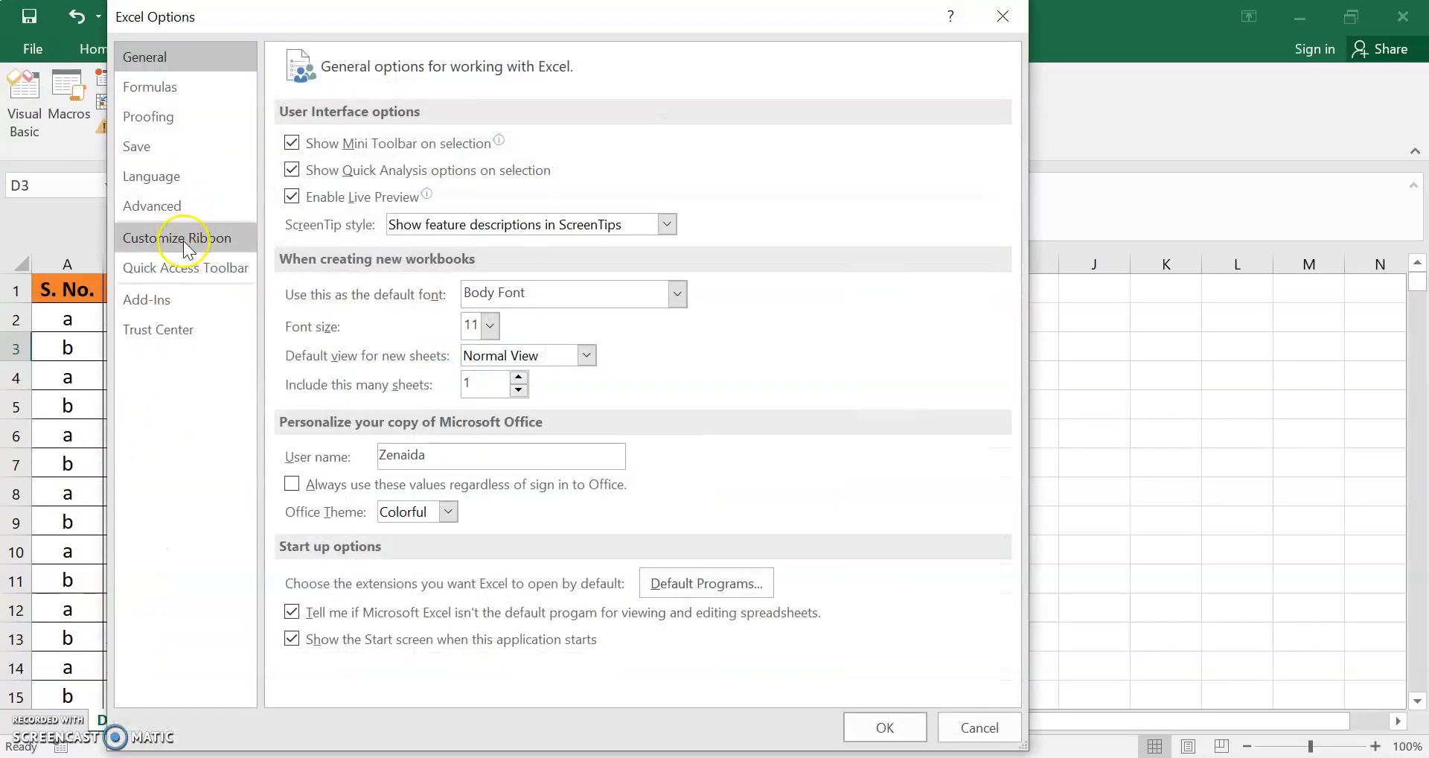
{"action": "left_click", "coordinate": [186, 250]}
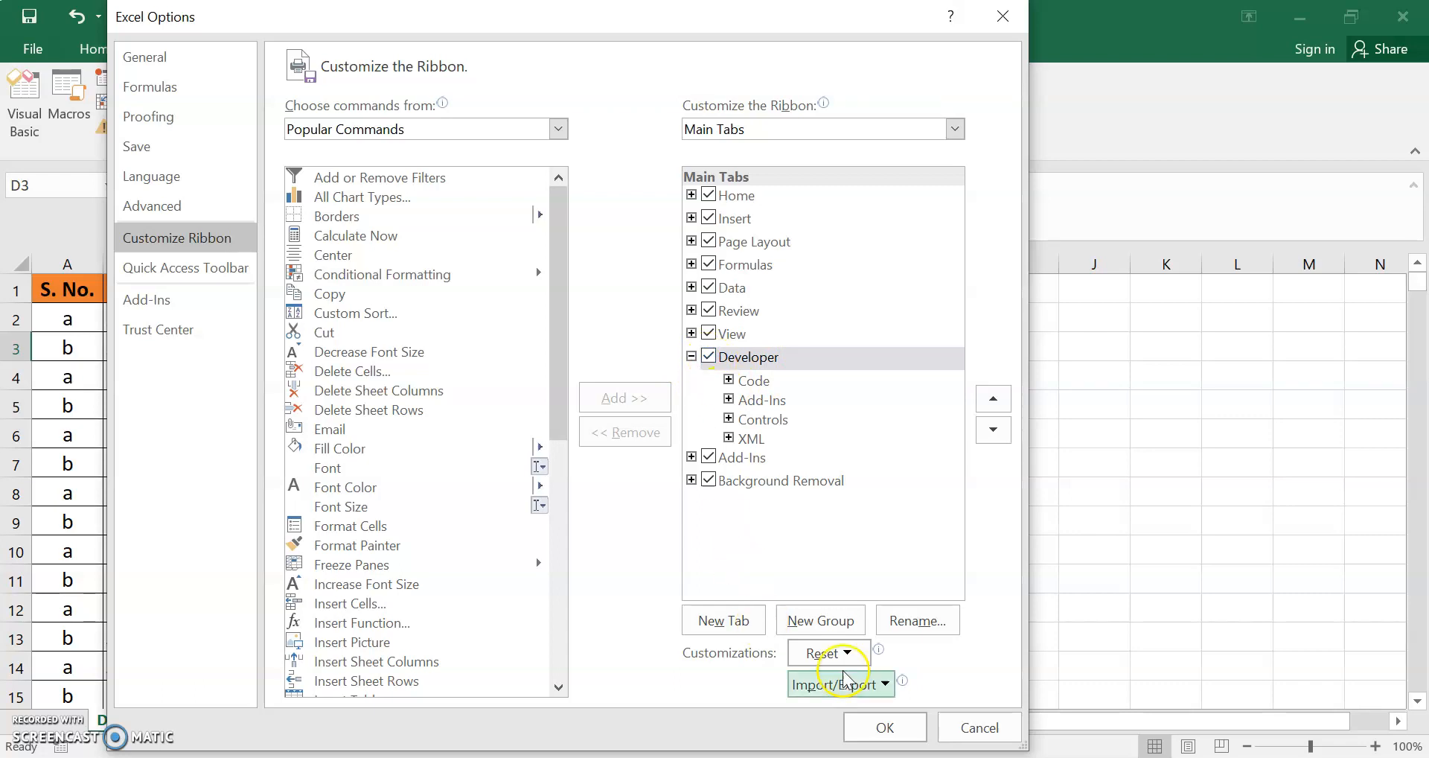
{"action": "left_click", "coordinate": [885, 727]}
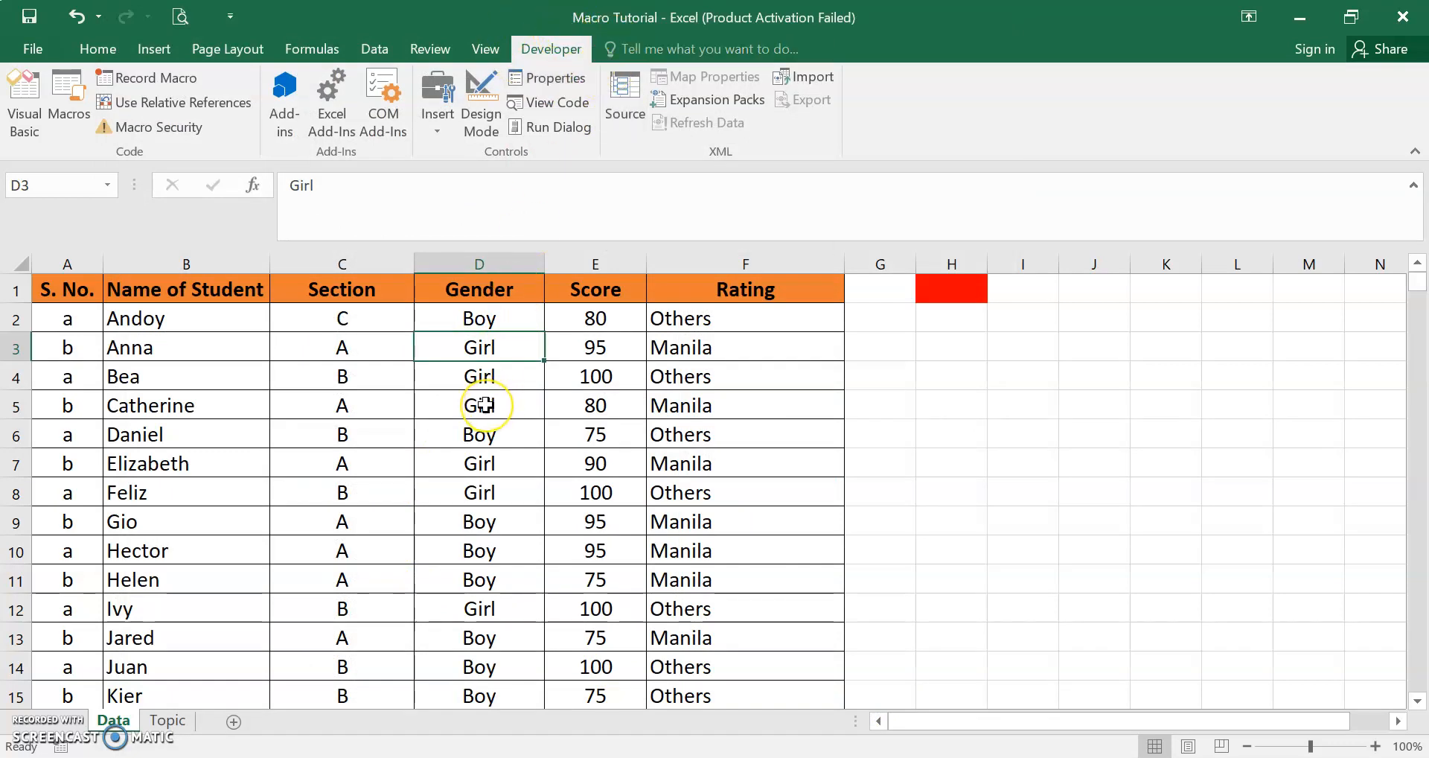
Step: Set up a new macro recording and name the macro "Test Macro"
{"action": "left_click", "coordinate": [143, 81]}
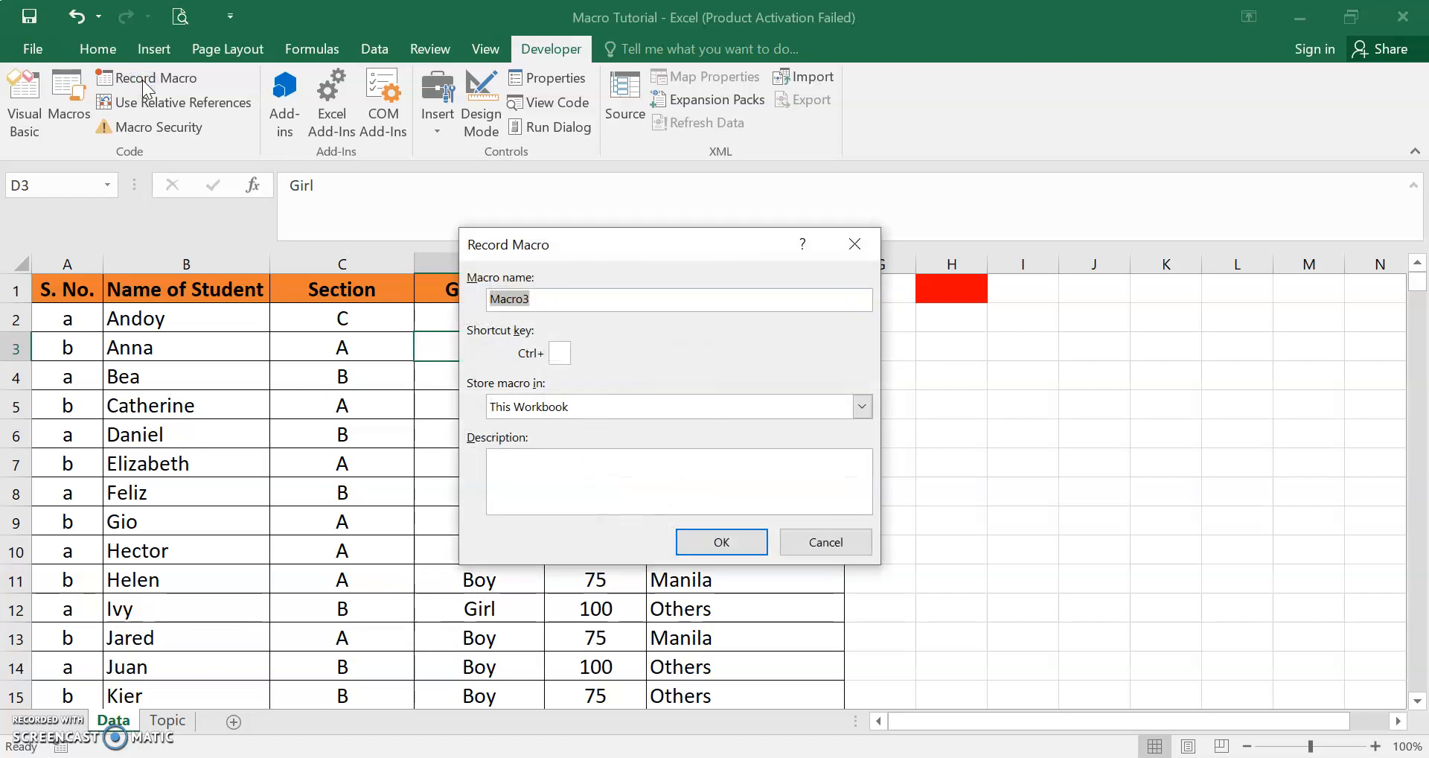
{"action": "left_click_drag", "start_coordinate": [635, 245], "coordinate": [758, 262]}
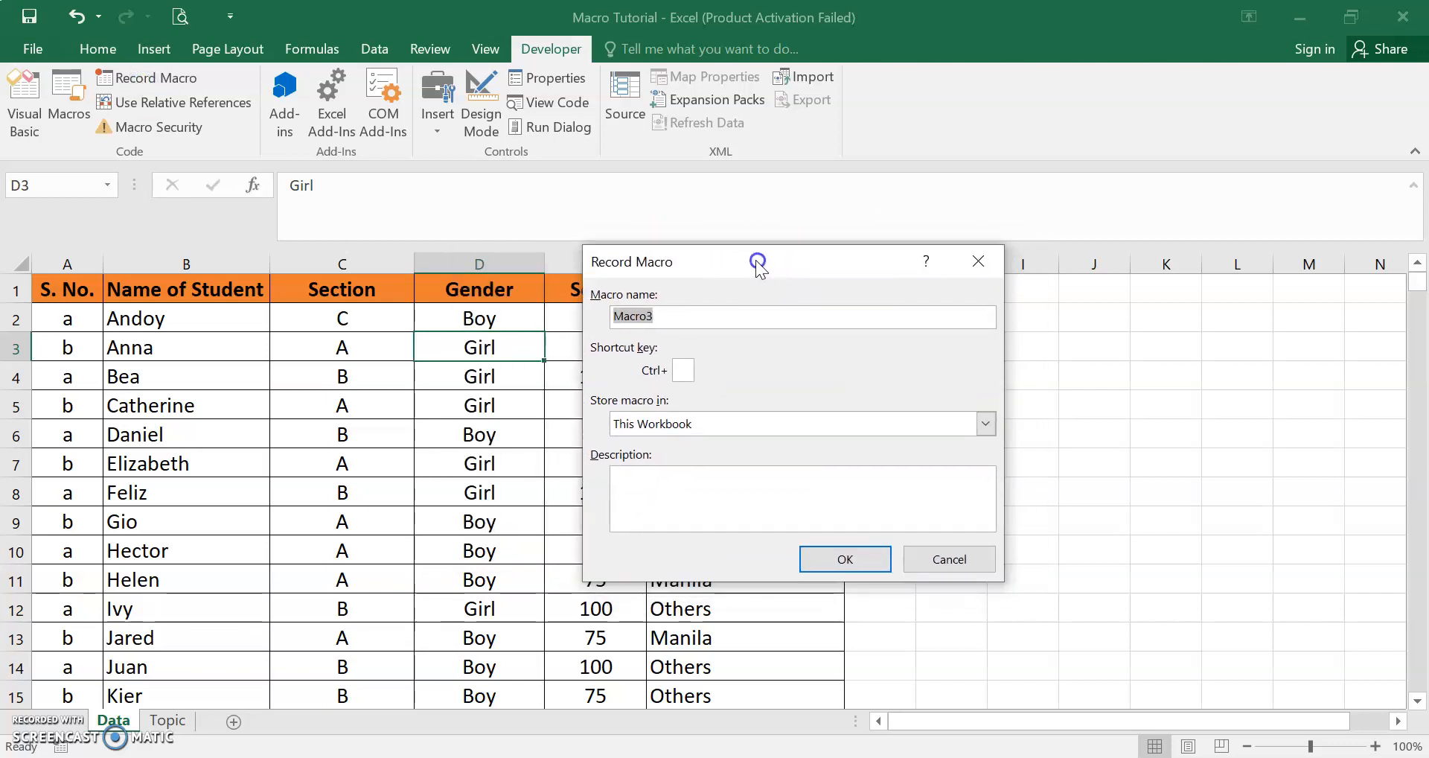
{"action": "key", "text": "BackSpace"}
{"action": "key", "text": "ctrl+z"}
{"action": "left_click", "coordinate": [686, 316]}
{"action": "key", "text": "BackSpace"}
{"action": "key", "text": "BackSpace"}
{"action": "key", "text": "BackSpace"}
{"action": "key", "text": "BackSpace"}
{"action": "key", "text": "BackSpace"}
{"action": "key", "text": "BackSpace"}
{"action": "type", "text": "Test Macro"}
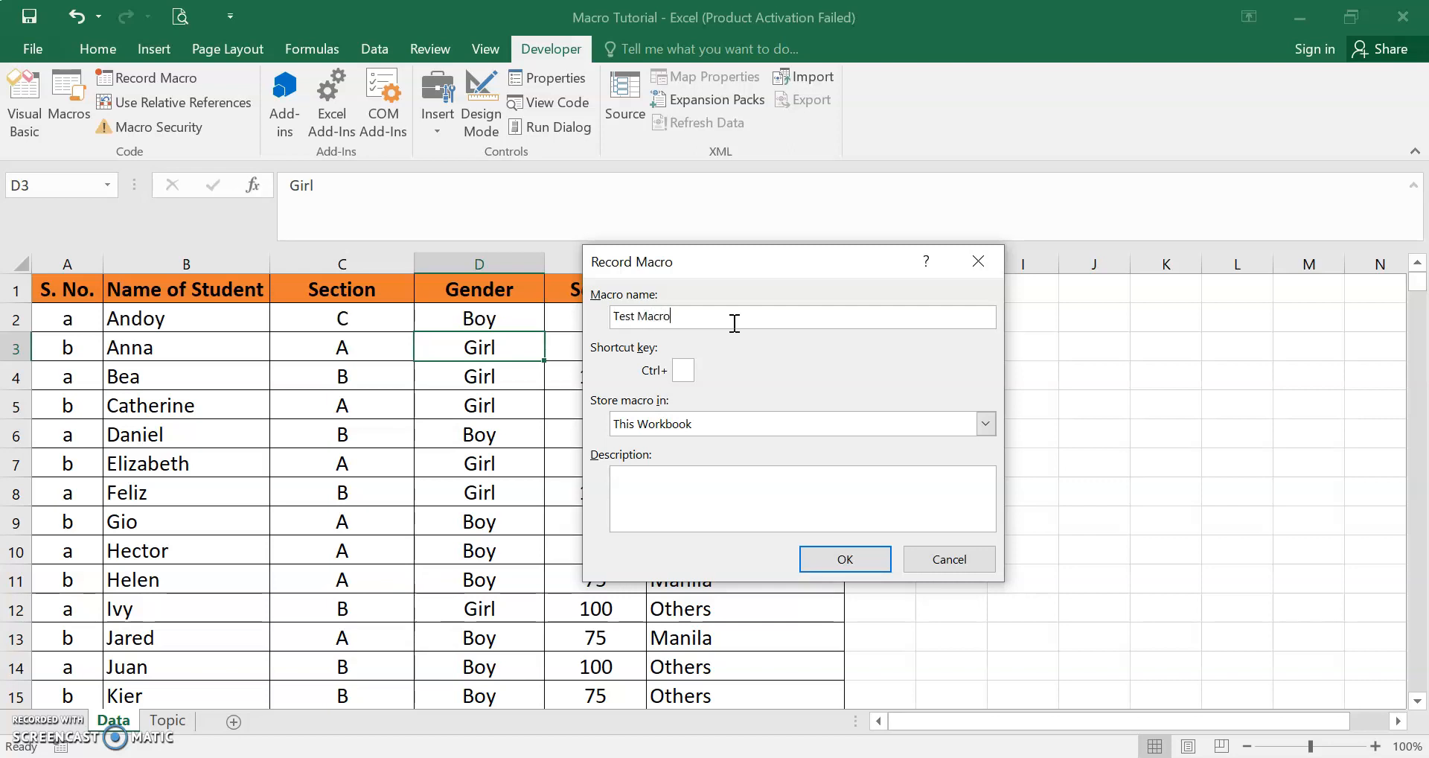
Step: Assign the macro the shortcut Ctrl+Shift+Z, store it in This Workbook, and describe it as "basic recording"
{"action": "left_click", "coordinate": [682, 372]}
{"action": "type", "text": "Z"}
{"action": "left_click", "coordinate": [756, 431]}
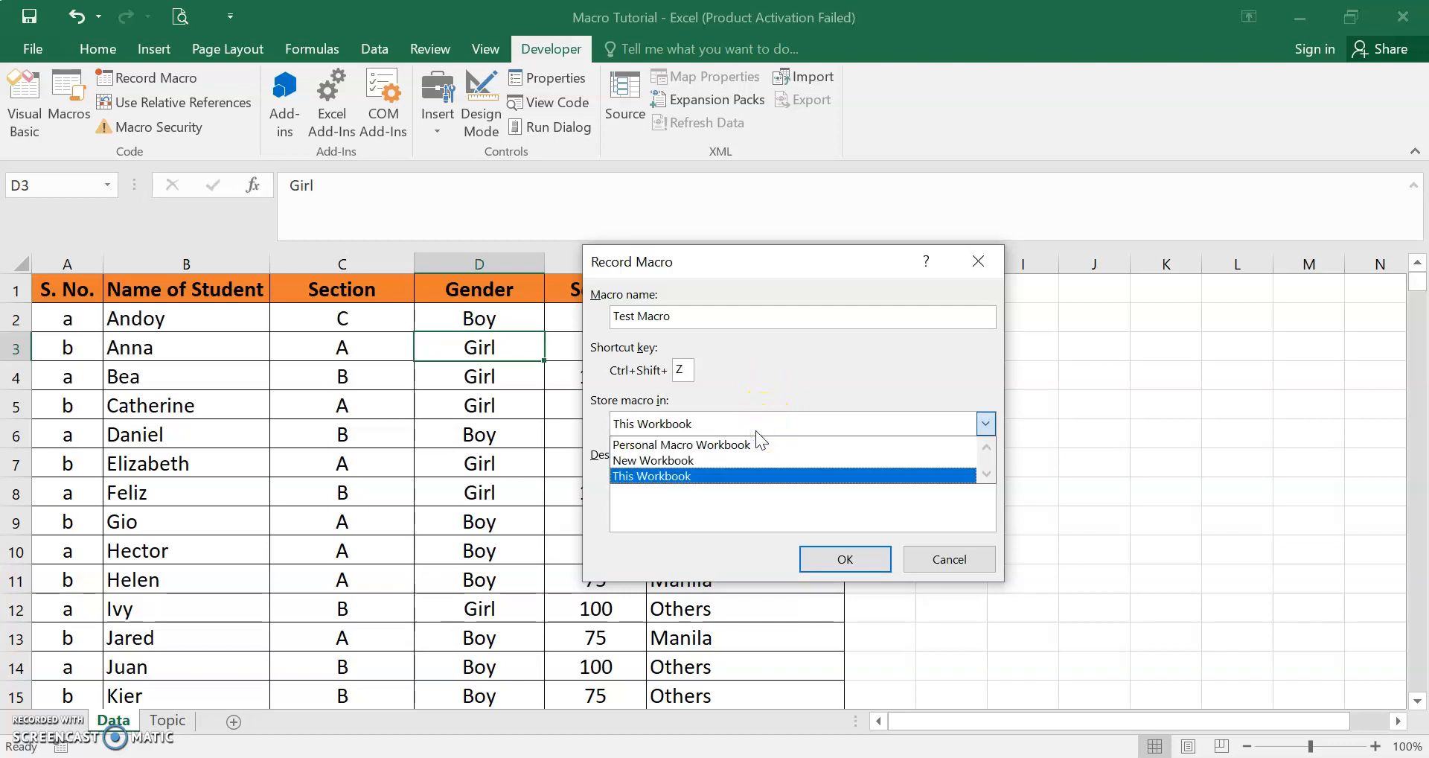
{"action": "left_click", "coordinate": [723, 476]}
{"action": "left_click", "coordinate": [660, 487]}
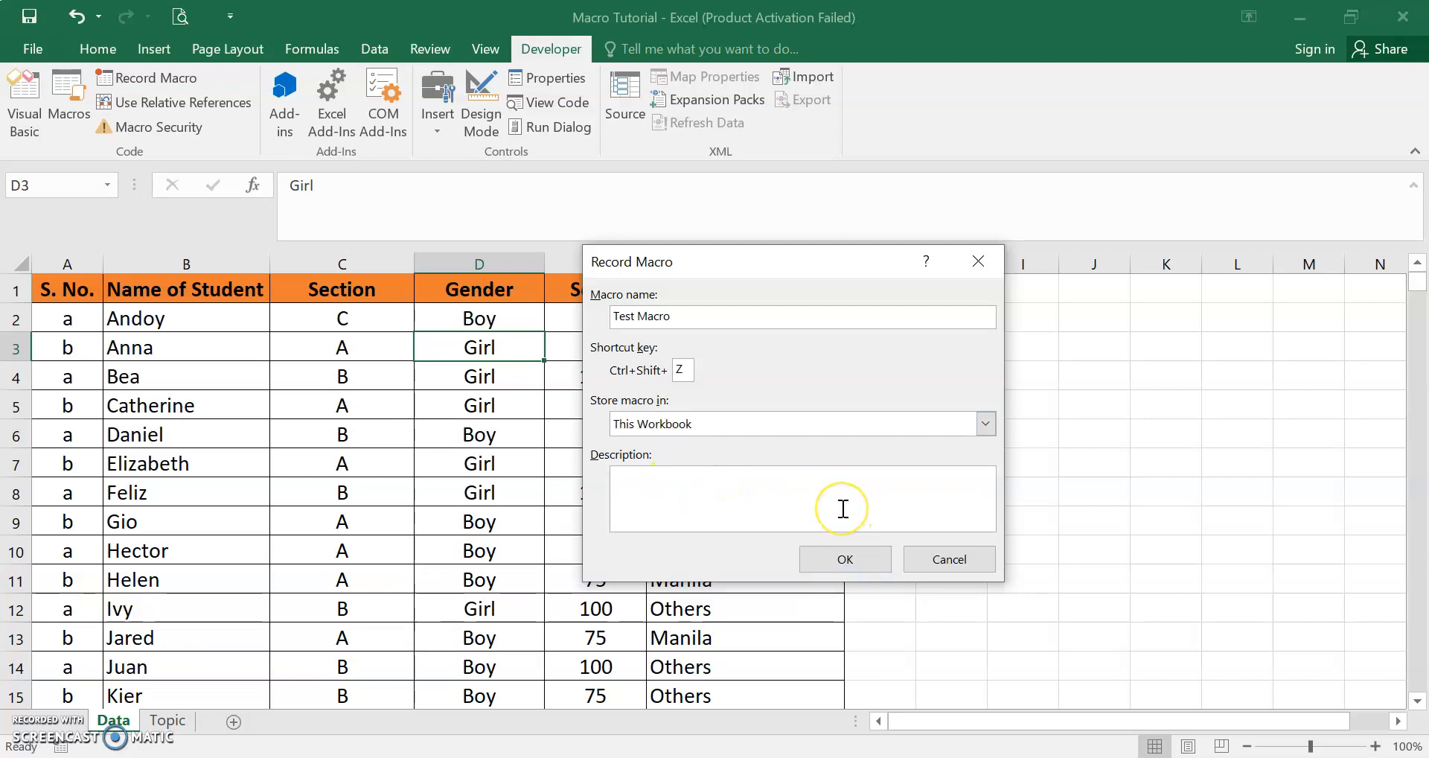
{"action": "type", "text": "basic recording"}
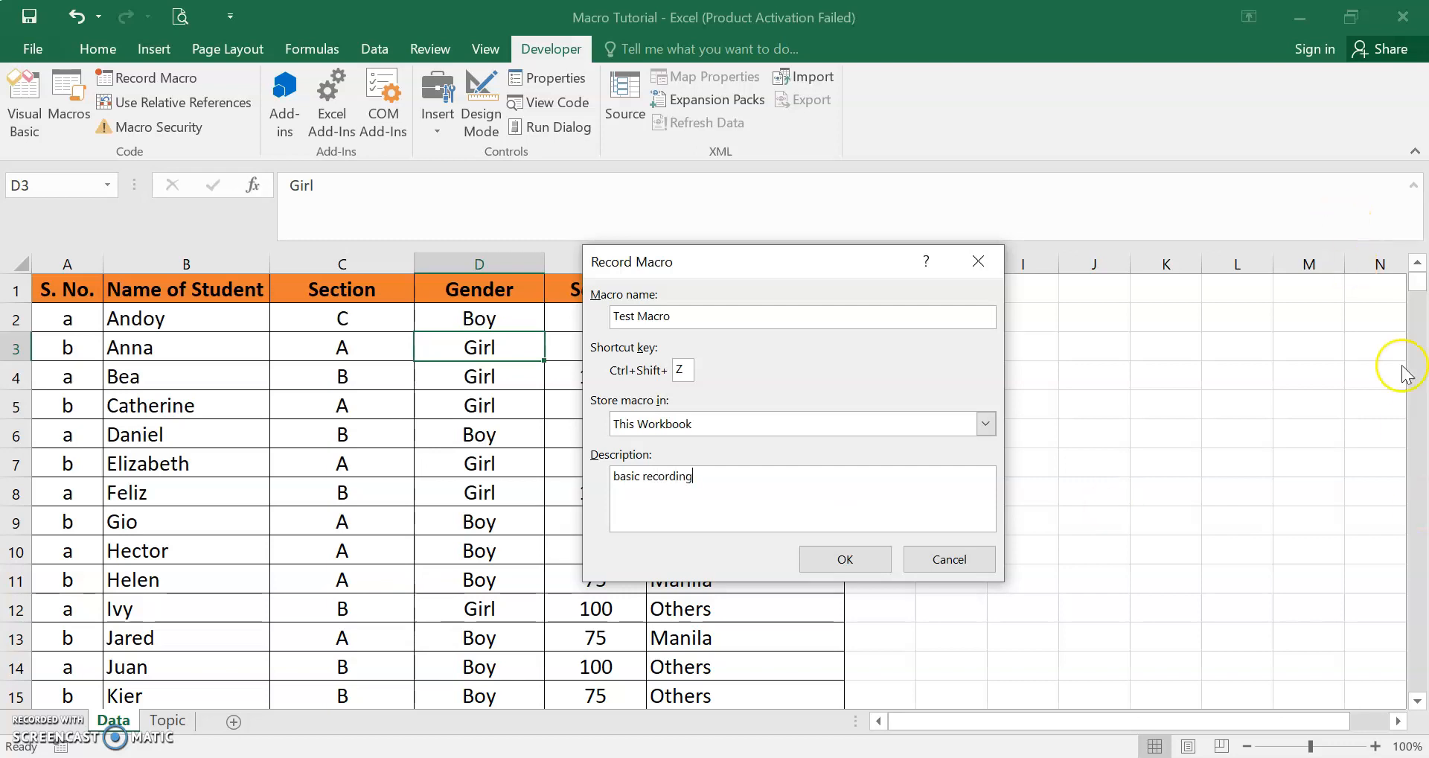
{"action": "left_click", "coordinate": [845, 559]}
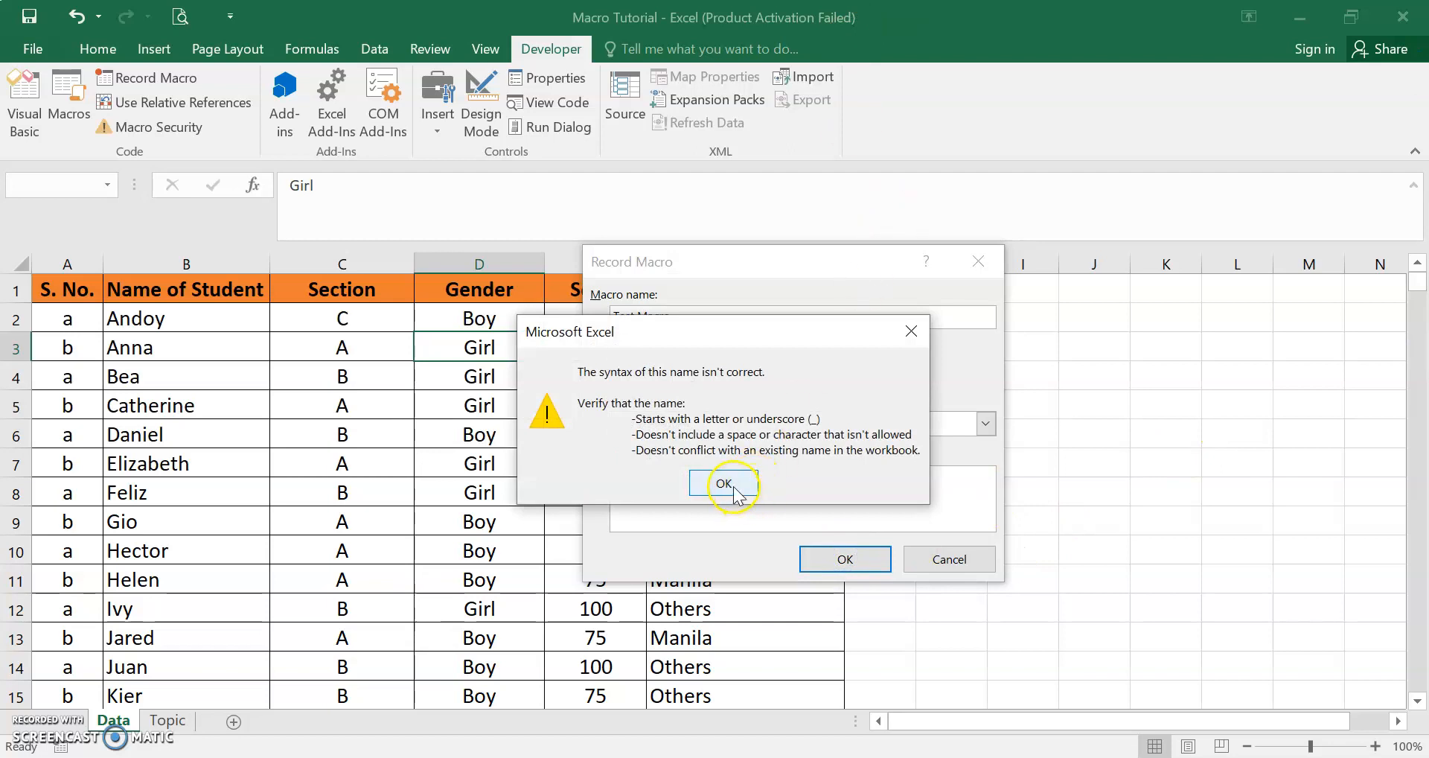
Step: Remove the space from the macro name and start recording
{"action": "left_click_drag", "start_coordinate": [727, 325], "coordinate": [828, 327]}
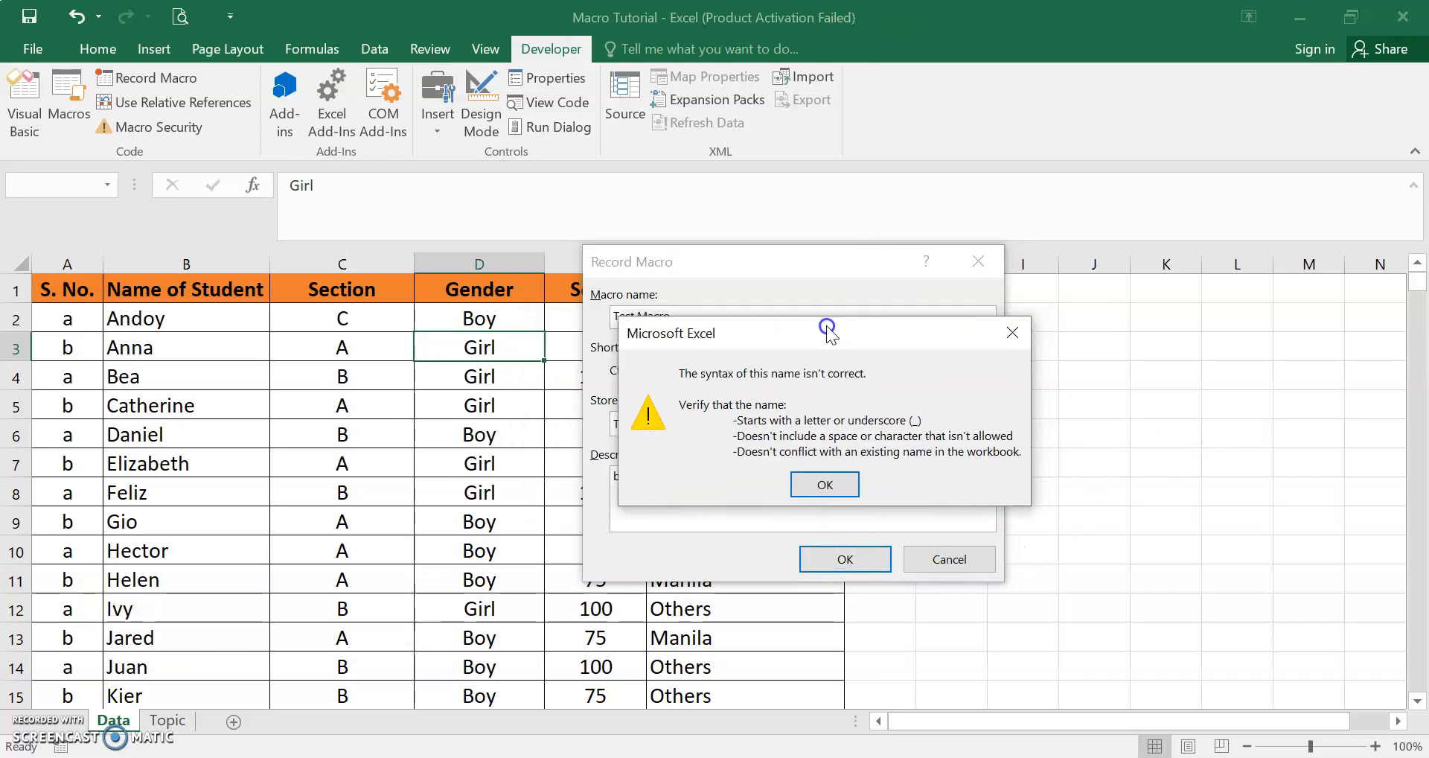
{"action": "left_click", "coordinate": [831, 486]}
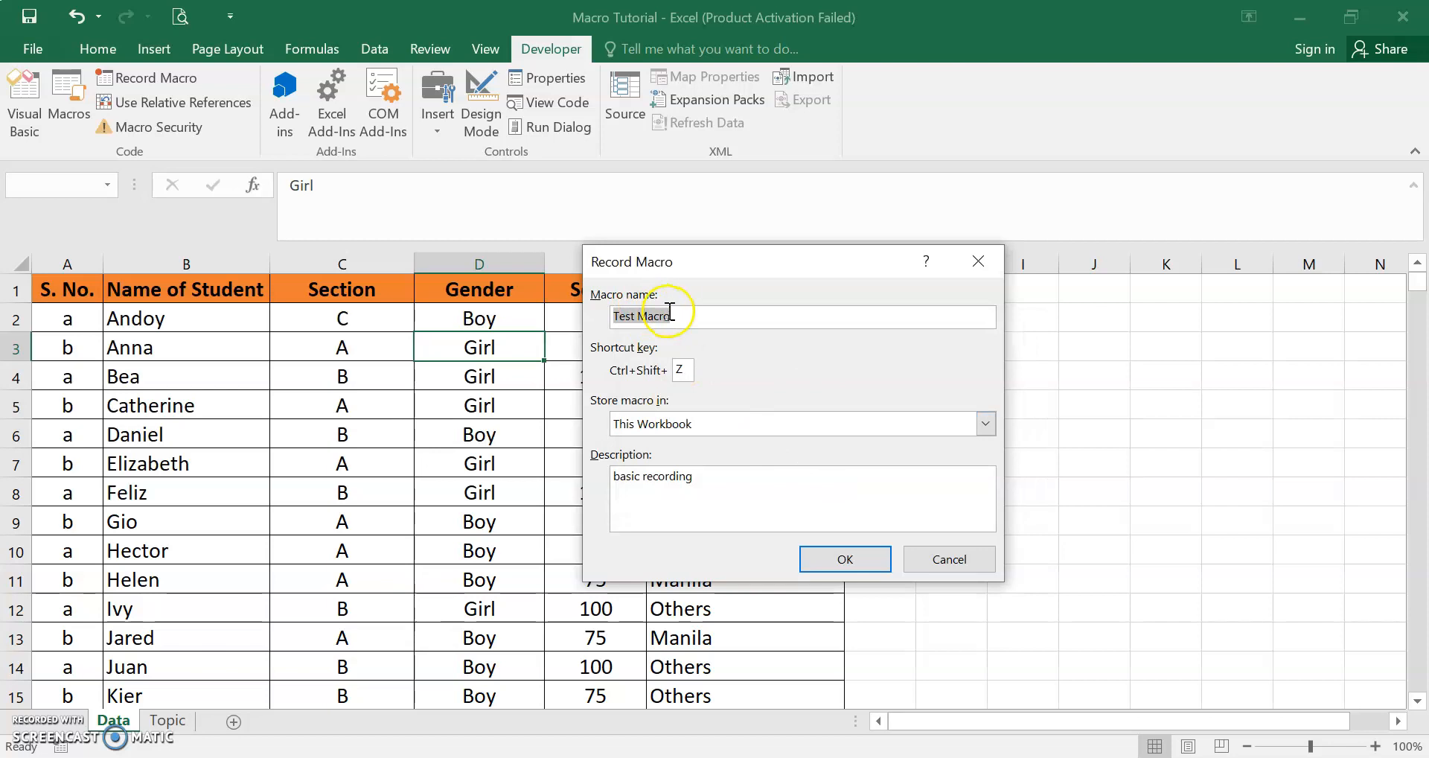
{"action": "left_click", "coordinate": [638, 320]}
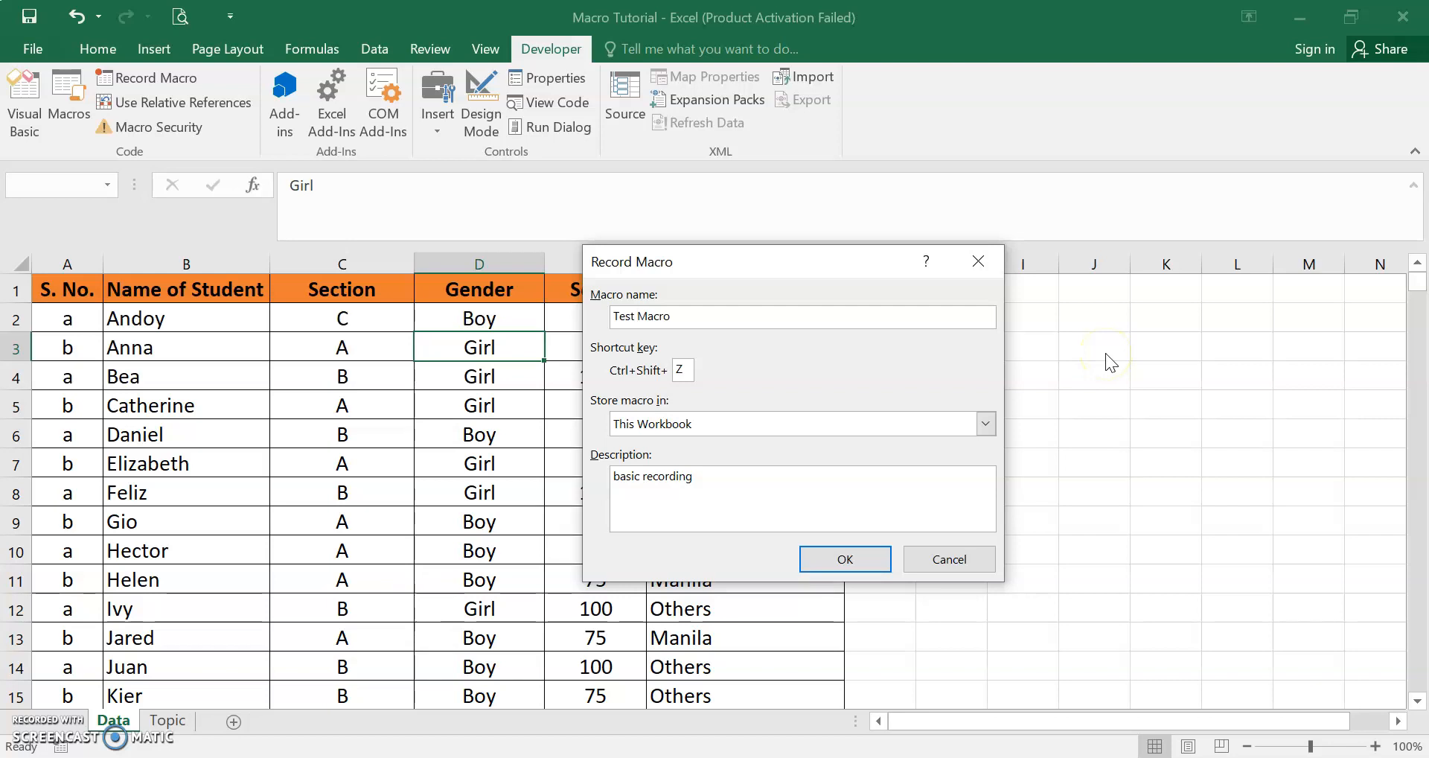
{"action": "key", "text": "BackSpace"}
{"action": "left_click", "coordinate": [856, 564]}
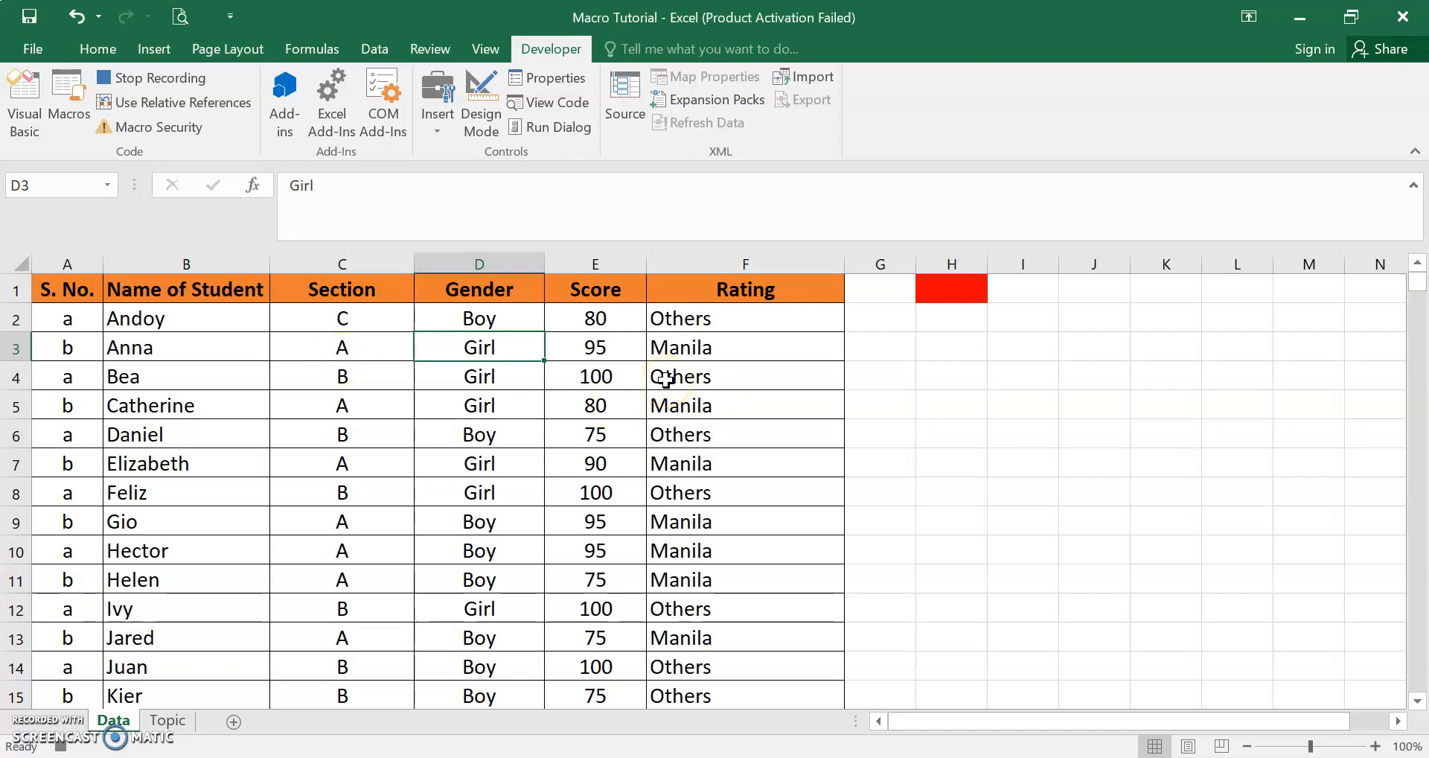
Step: Fill the header cells A1:F1 with the standard light green color
{"action": "left_click_drag", "start_coordinate": [78, 287], "coordinate": [716, 304]}
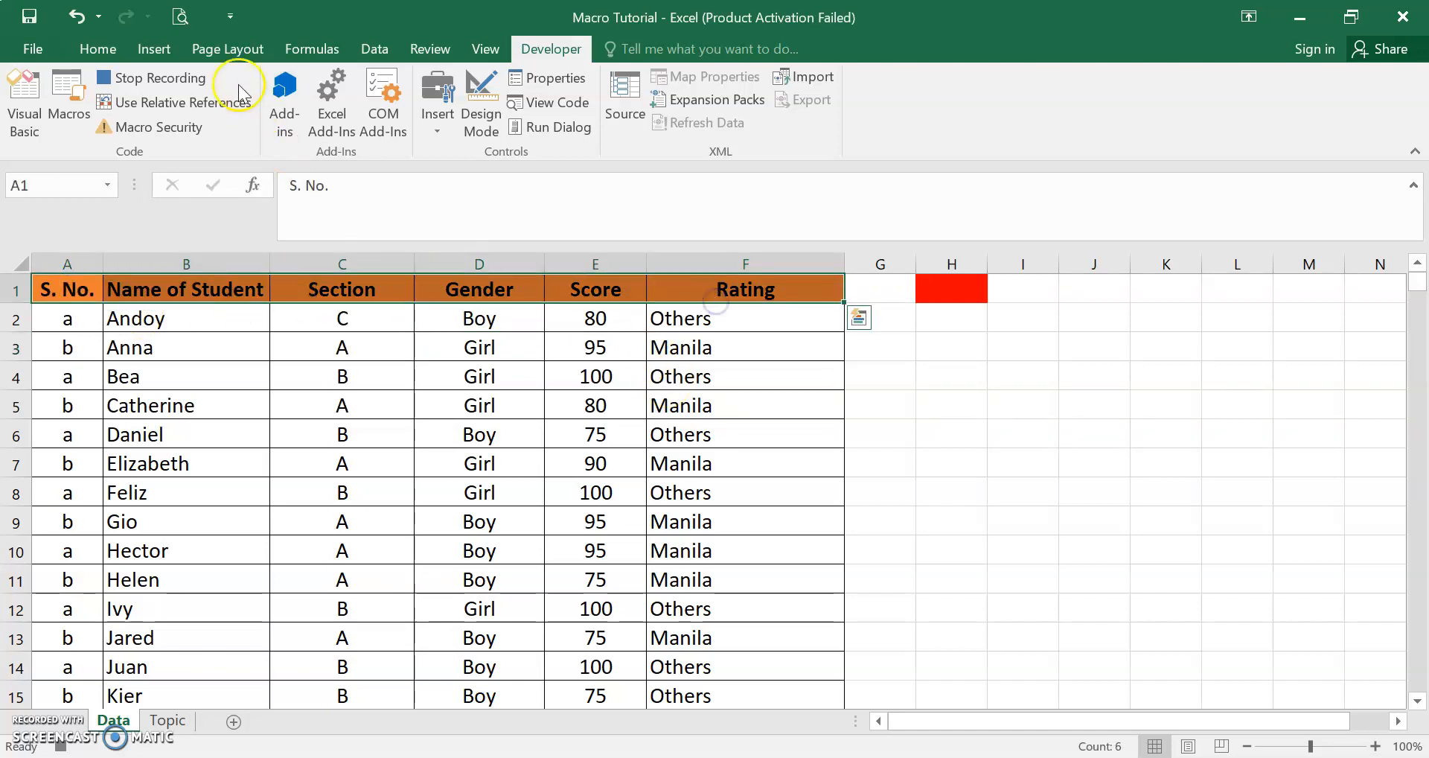
{"action": "left_click", "coordinate": [98, 49]}
{"action": "left_click", "coordinate": [317, 117]}
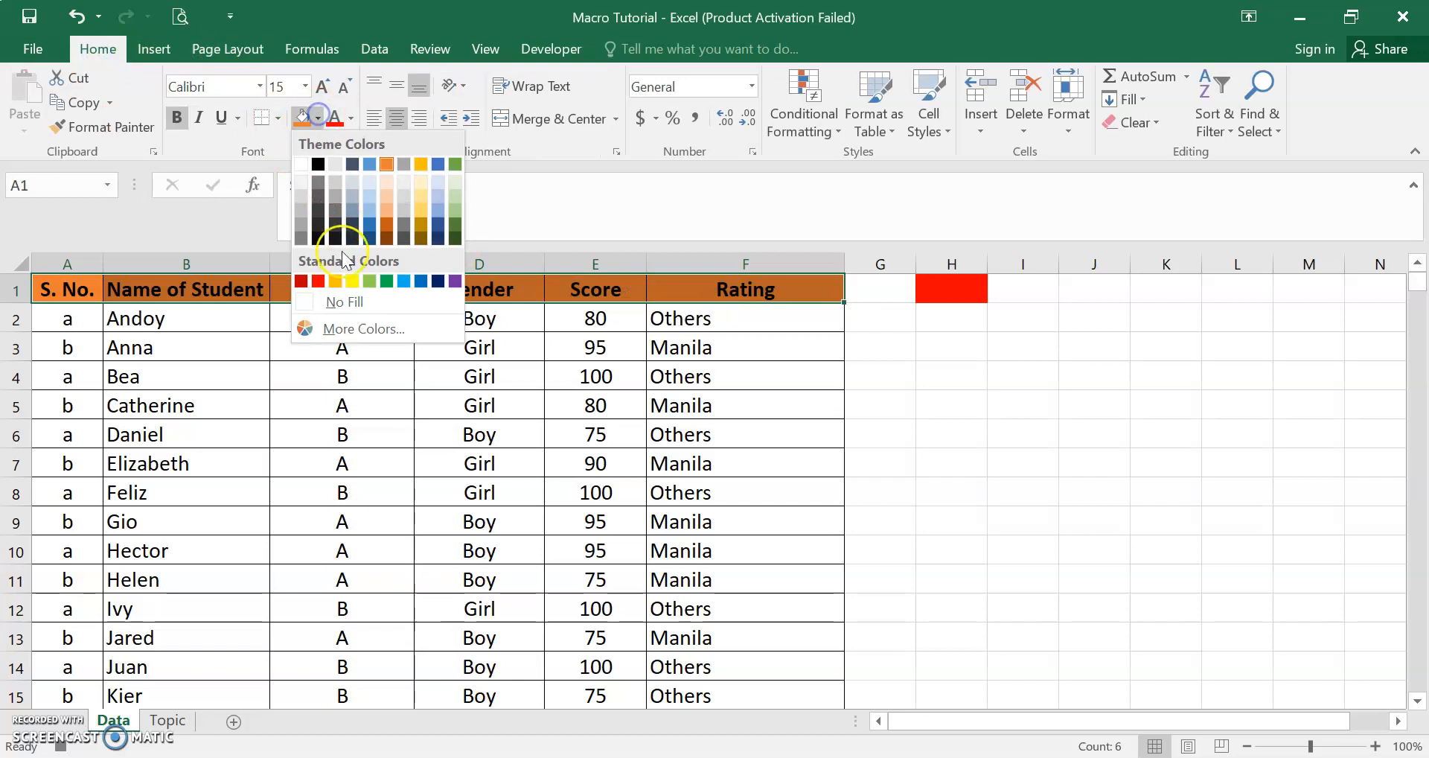
{"action": "left_click", "coordinate": [369, 280]}
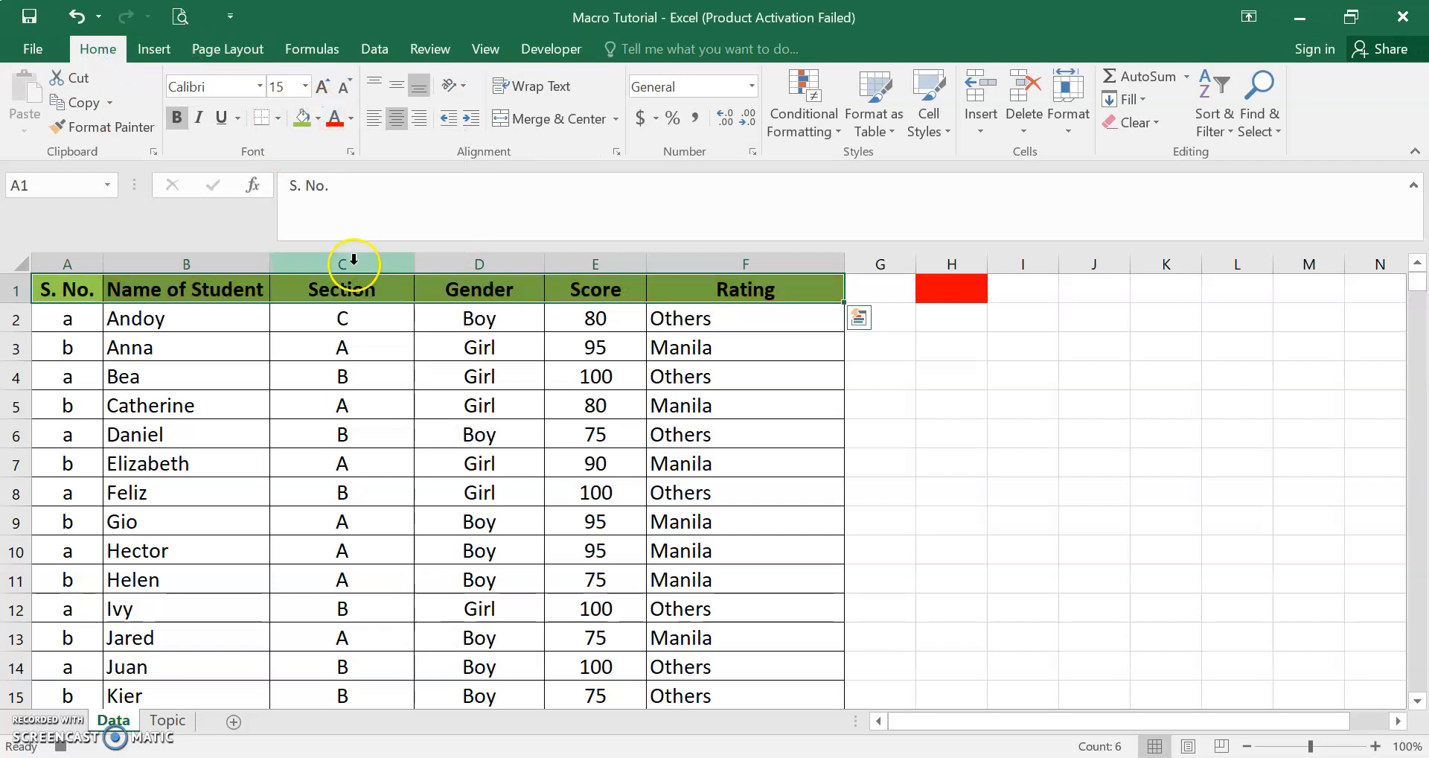
Step: Enter 1 in A2 and 2 in A3 as the first serial numbers
{"action": "left_click", "coordinate": [82, 322]}
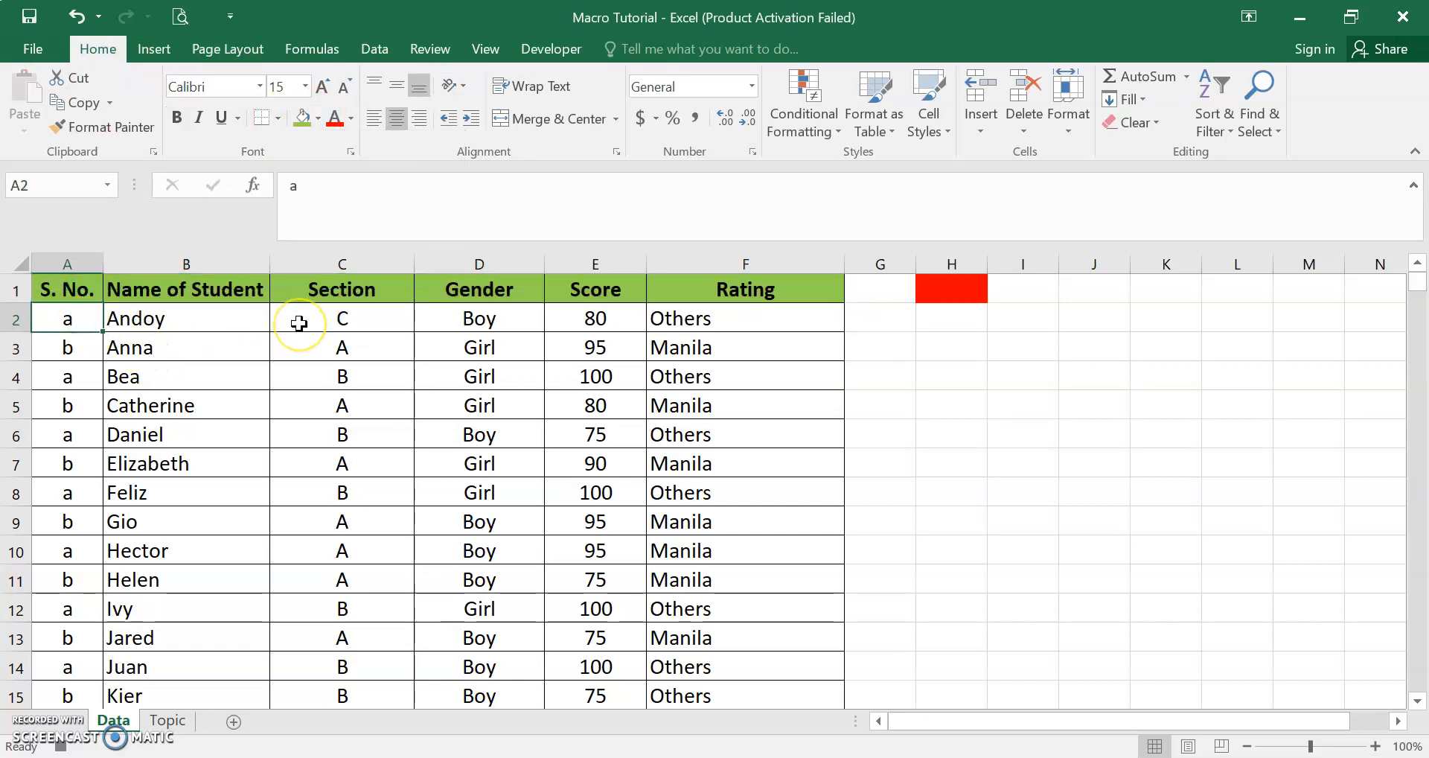
{"action": "type", "text": "1"}
{"action": "key", "text": "Return"}
{"action": "type", "text": "2"}
{"action": "key", "text": "Return"}
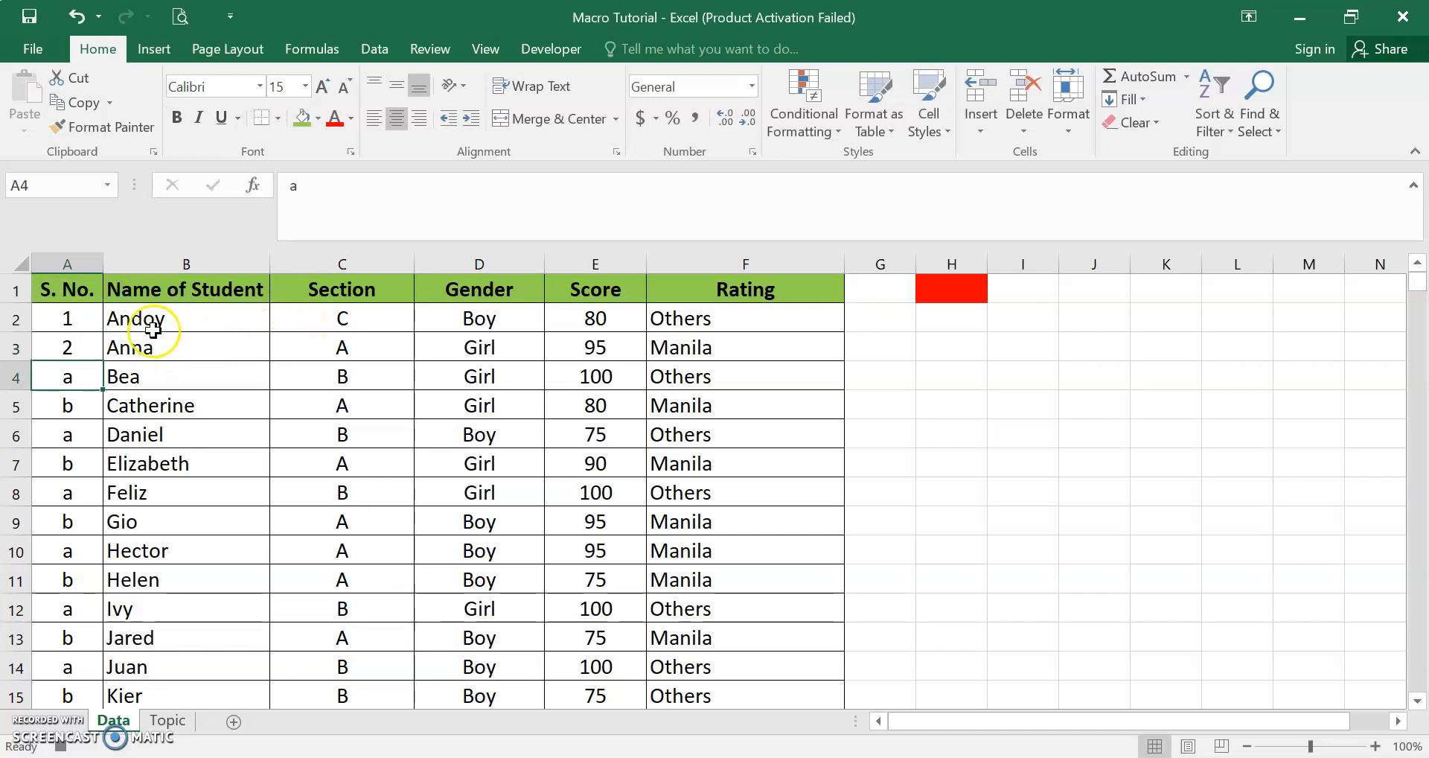
Step: Extend the number series from A2:A3 down the S. No. column to the last student row
{"action": "left_click_drag", "start_coordinate": [71, 316], "coordinate": [77, 359]}
{"action": "key", "text": "ctrl+Down"}
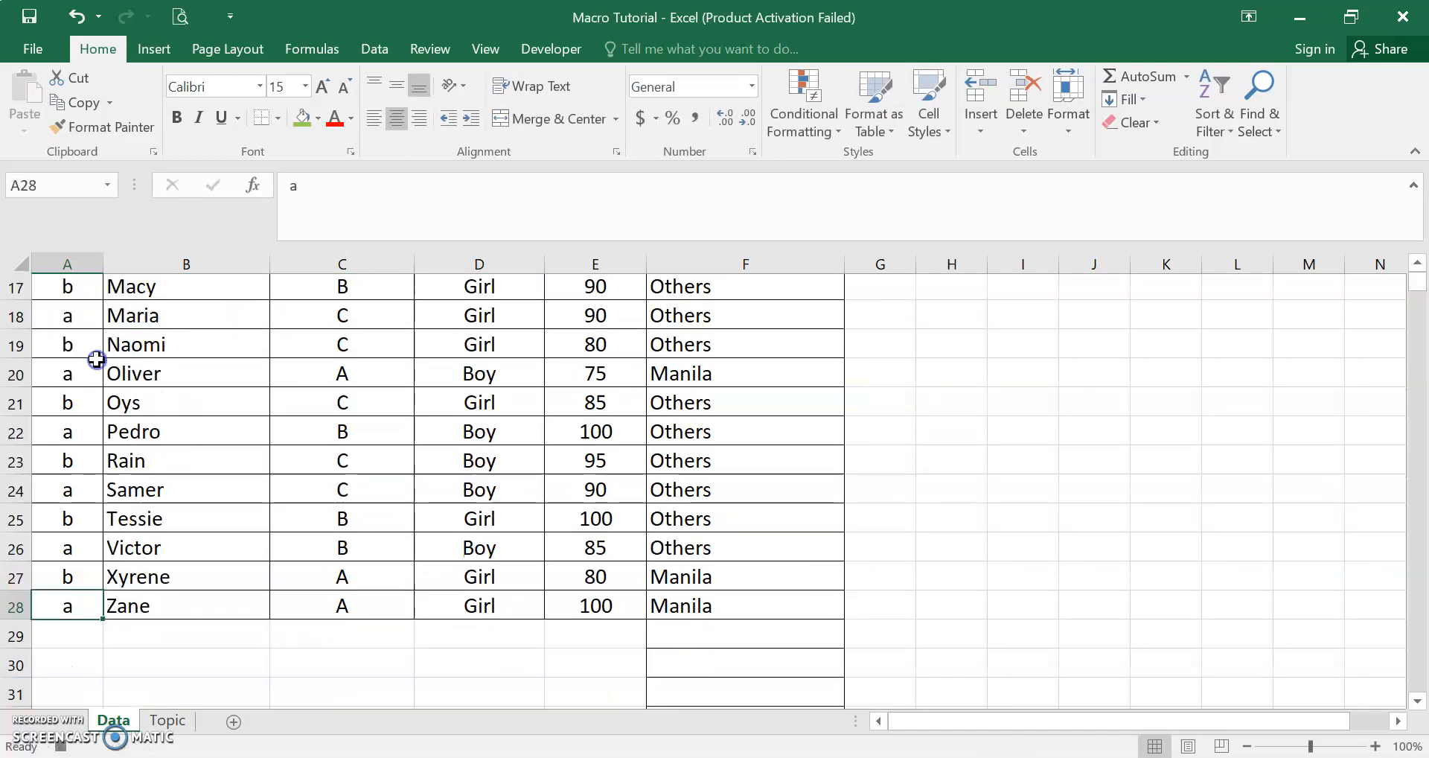
{"action": "scroll", "coordinate": [92, 359], "scroll_direction": "up", "scroll_amount": 5}
{"action": "scroll", "coordinate": [91, 359], "scroll_direction": "up", "scroll_amount": 2}
{"action": "left_click_drag", "start_coordinate": [71, 318], "coordinate": [89, 348]}
{"action": "double_click", "coordinate": [100, 362]}
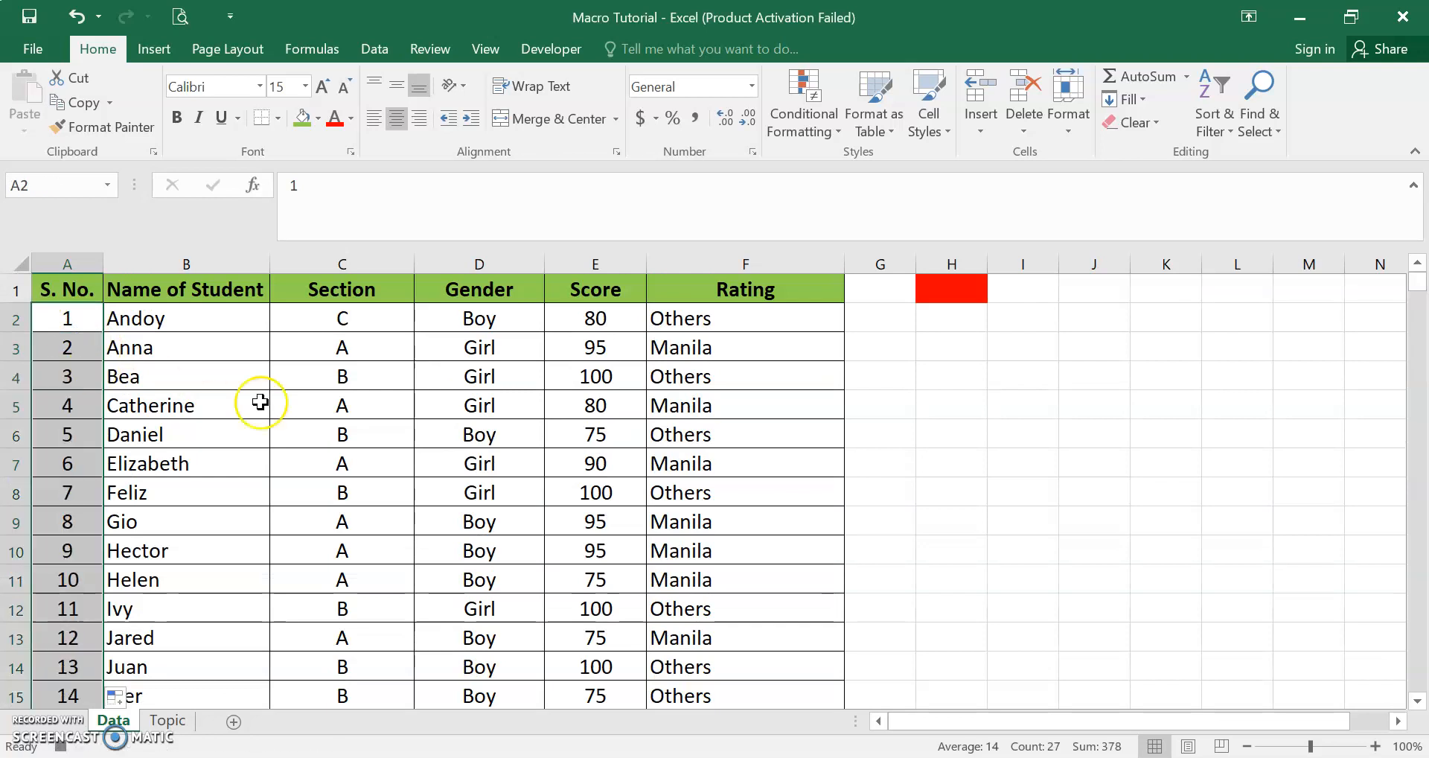
Step: Clear the Rating column below its header and enter the formula =1+1 in F2
{"action": "left_click", "coordinate": [709, 322]}
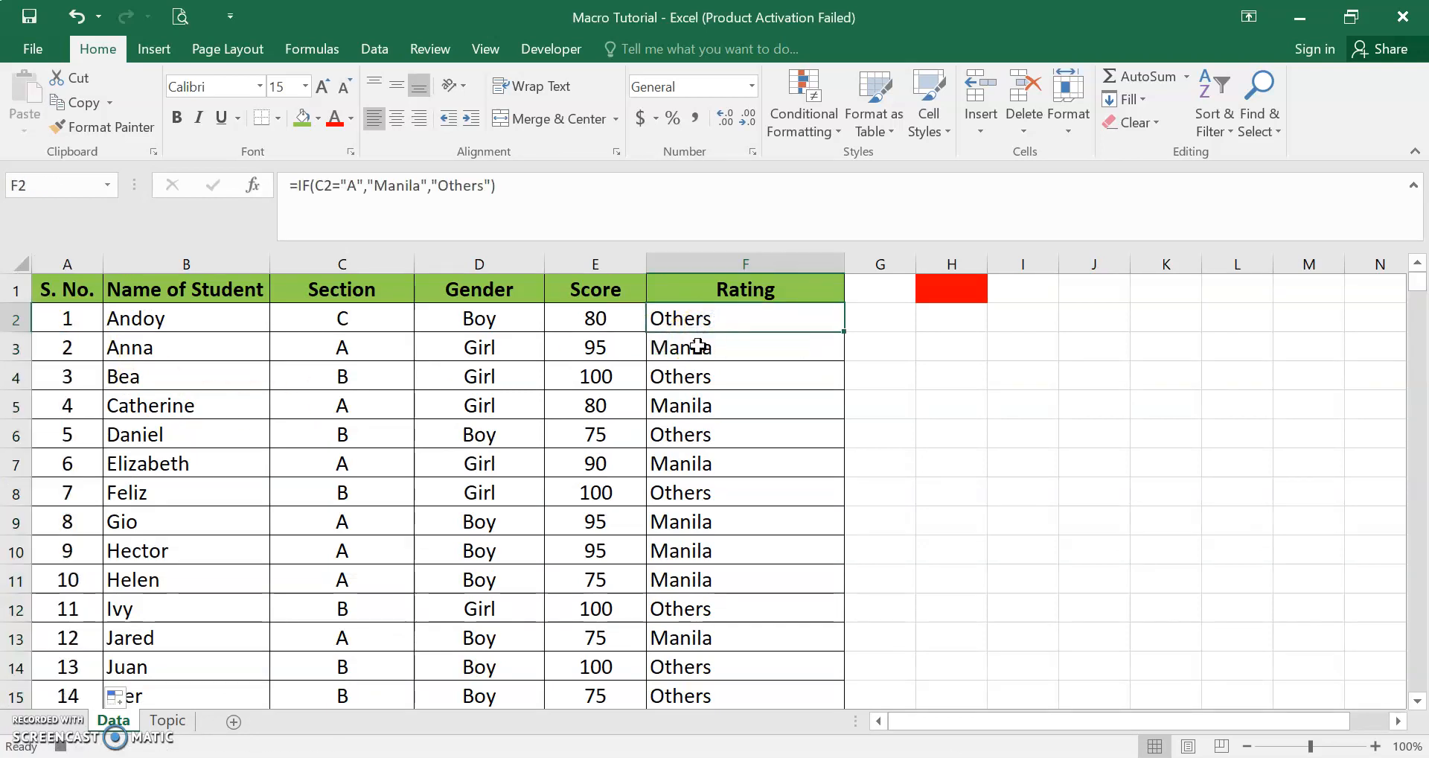
{"action": "key", "text": "ctrl+shift+Down"}
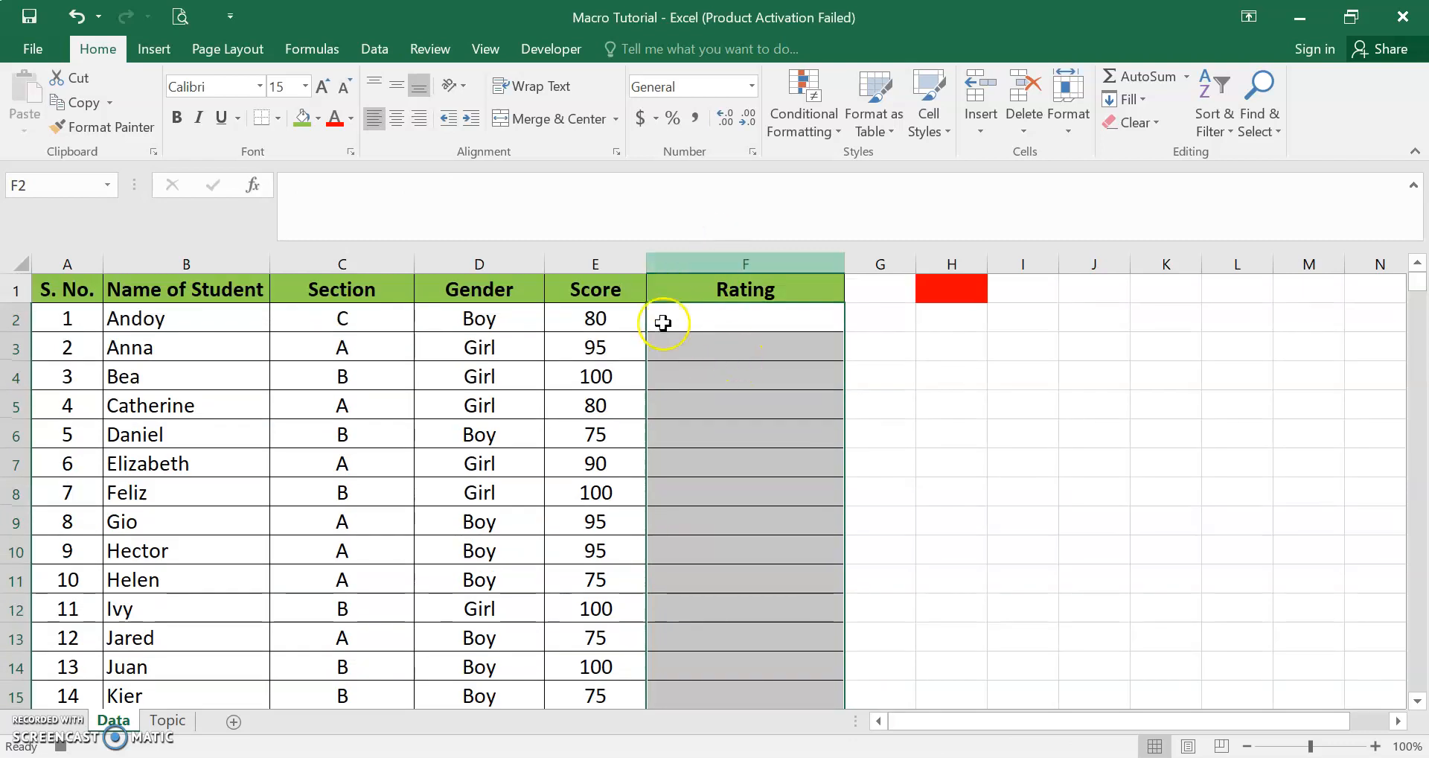
{"action": "left_click", "coordinate": [684, 325]}
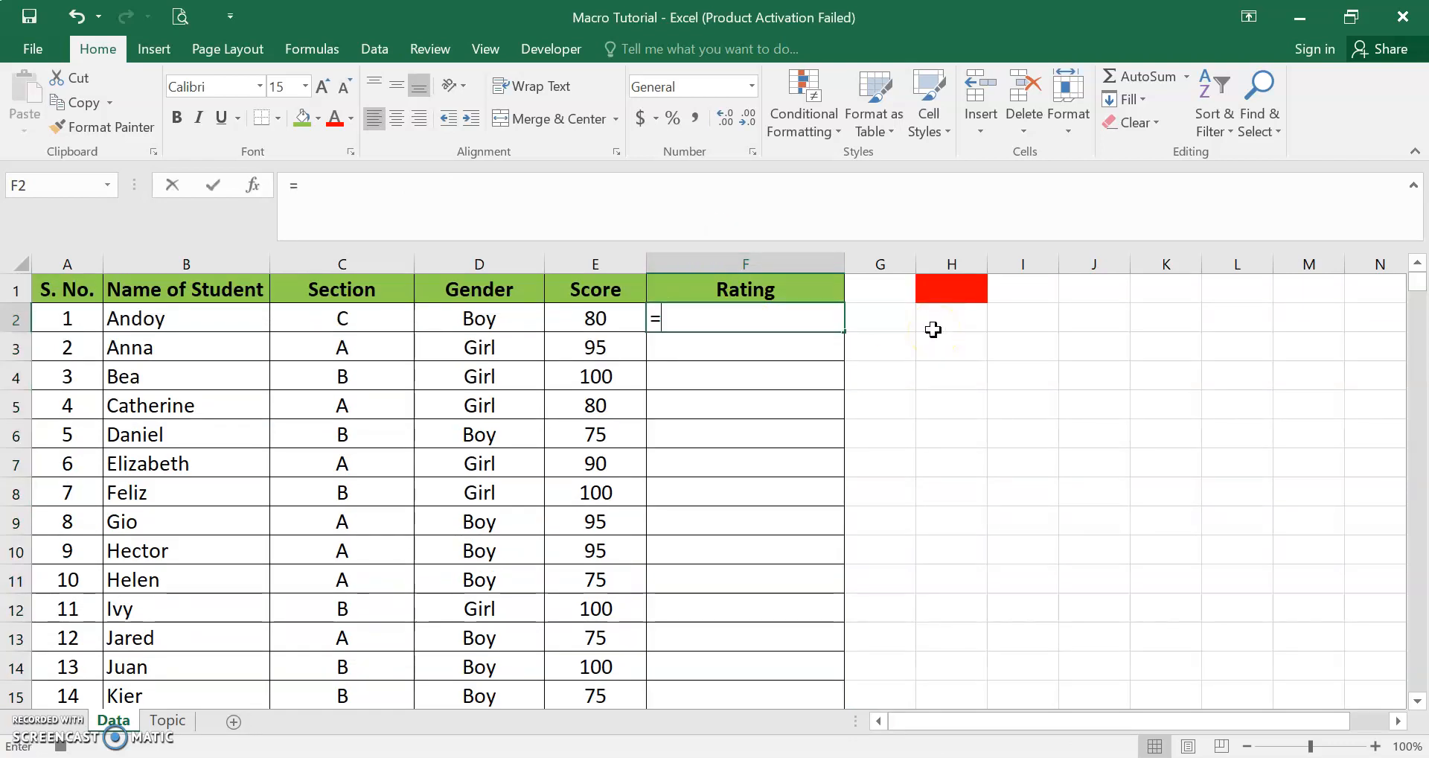
{"action": "type", "text": "=1"}
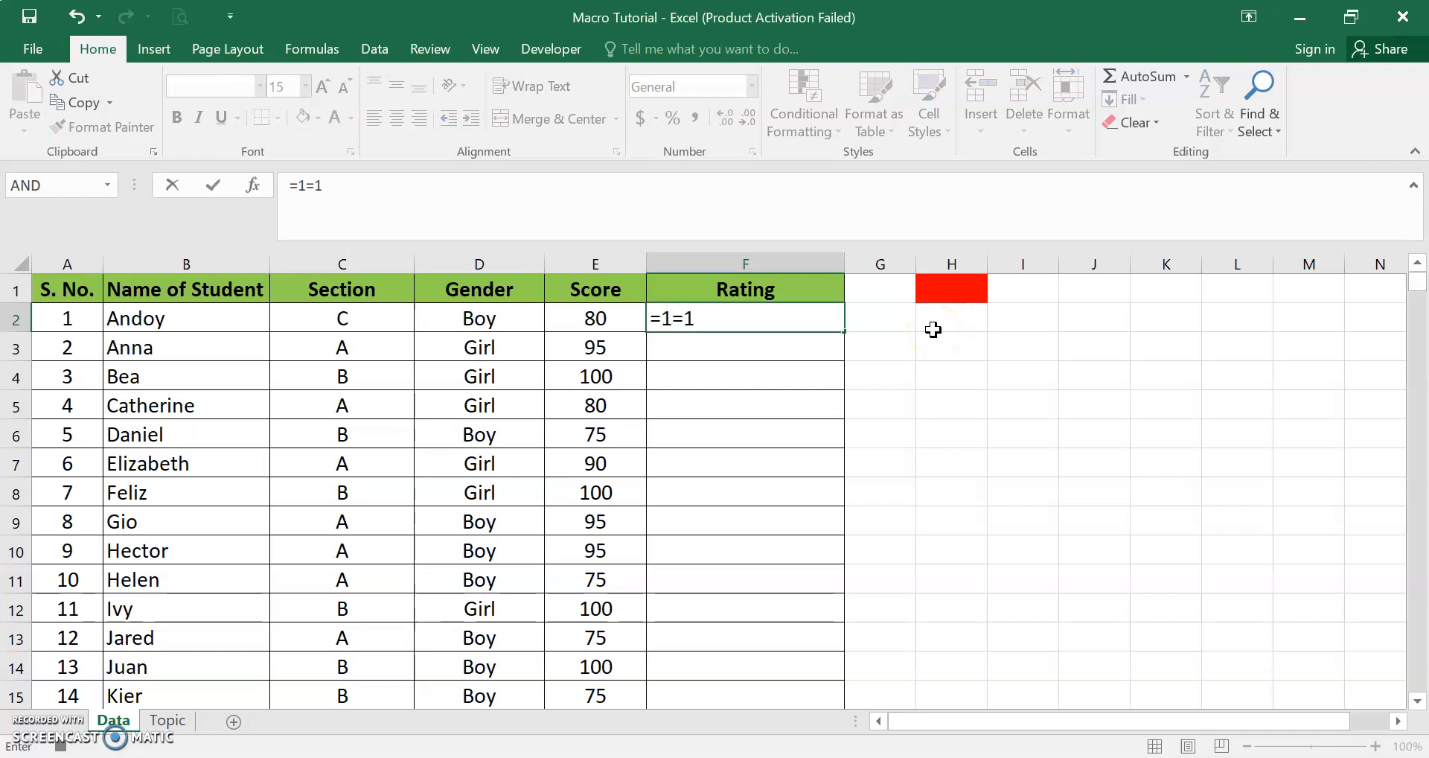
{"action": "key", "text": "Return"}
Step: Copy the F2 formula down the Rating column through F28
{"action": "key", "text": "Up"}
{"action": "key", "text": "ctrl+c"}
{"action": "key", "text": "Left"}
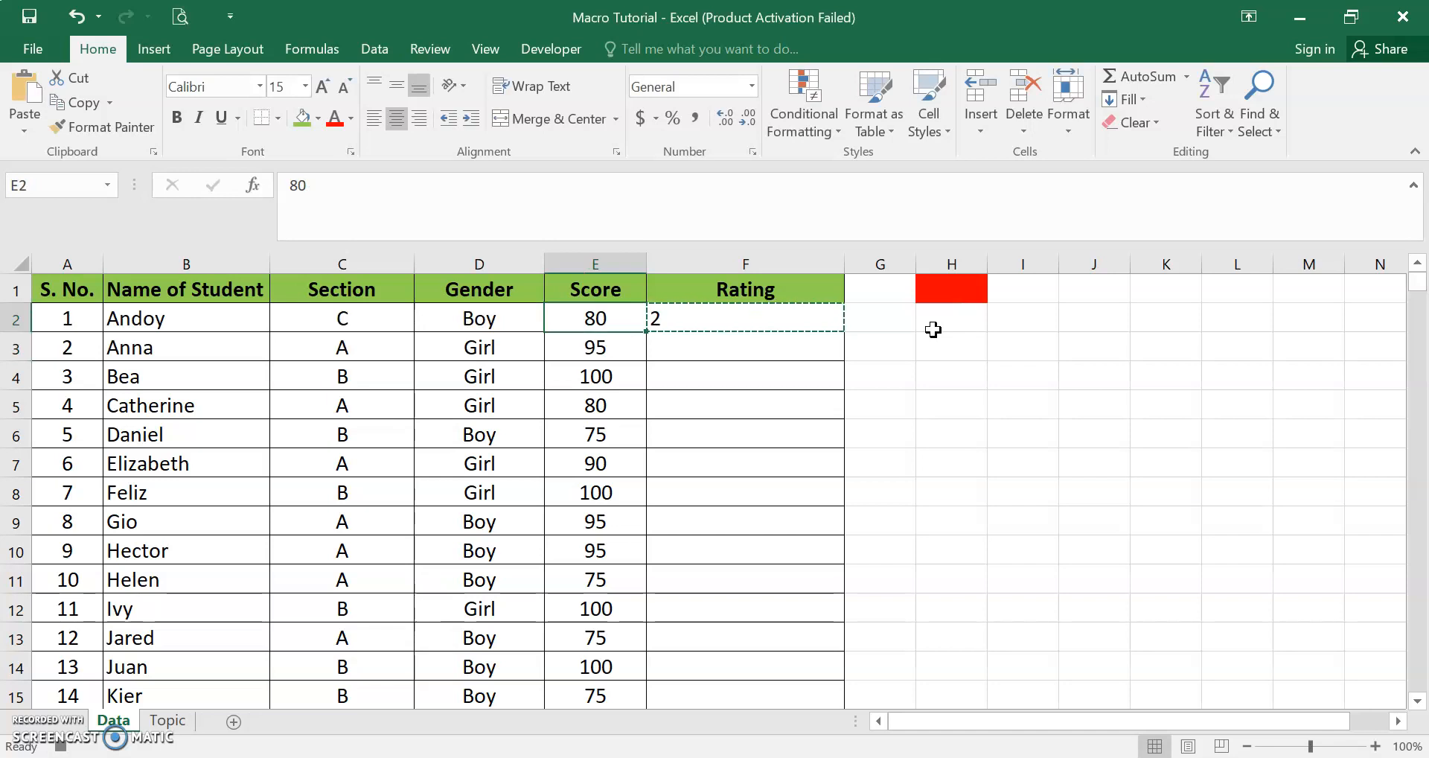
{"action": "key", "text": "ctrl+Down"}
{"action": "key", "text": "Right"}
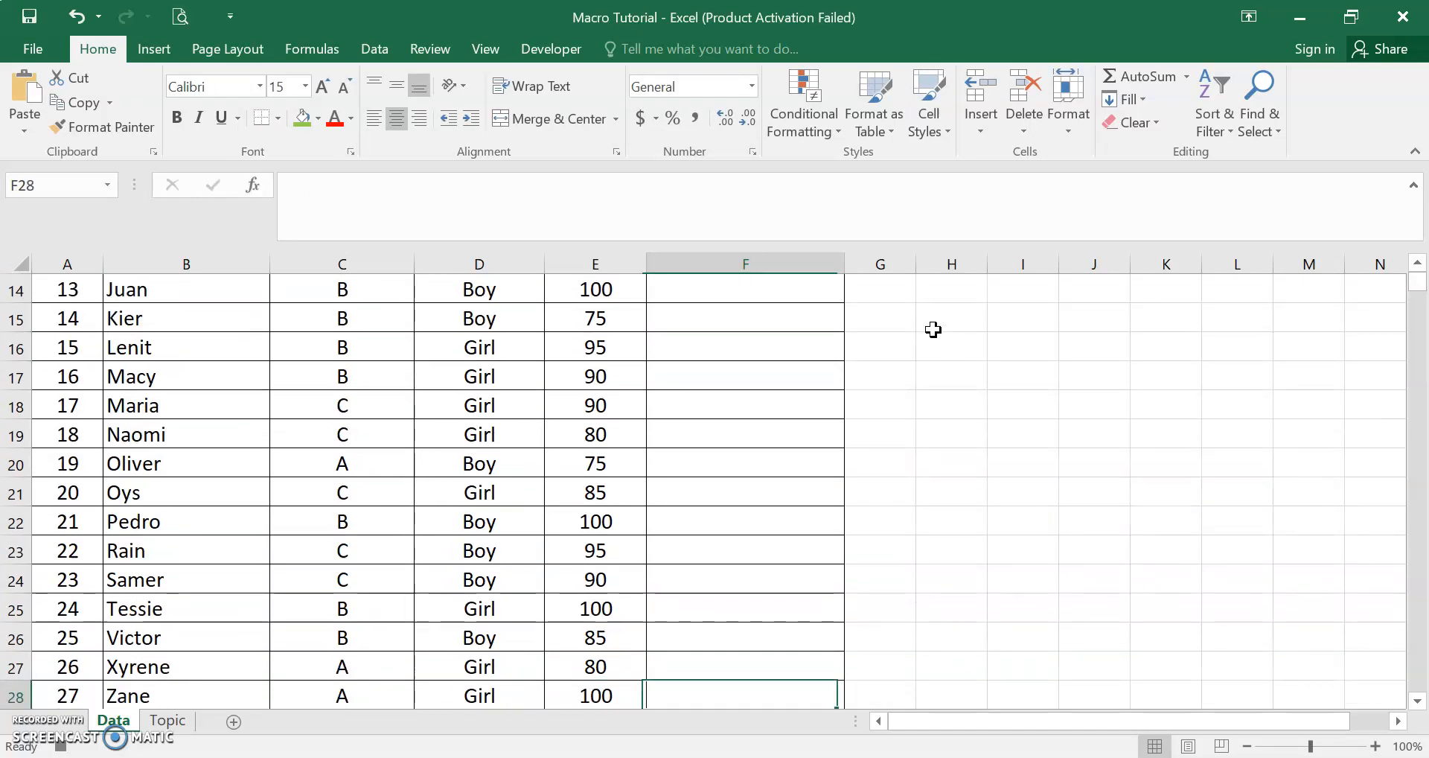
{"action": "key", "text": "ctrl+shift+Up"}
{"action": "key", "text": "ctrl+v"}
{"action": "scroll", "coordinate": [935, 330], "scroll_direction": "up", "scroll_amount": 7}
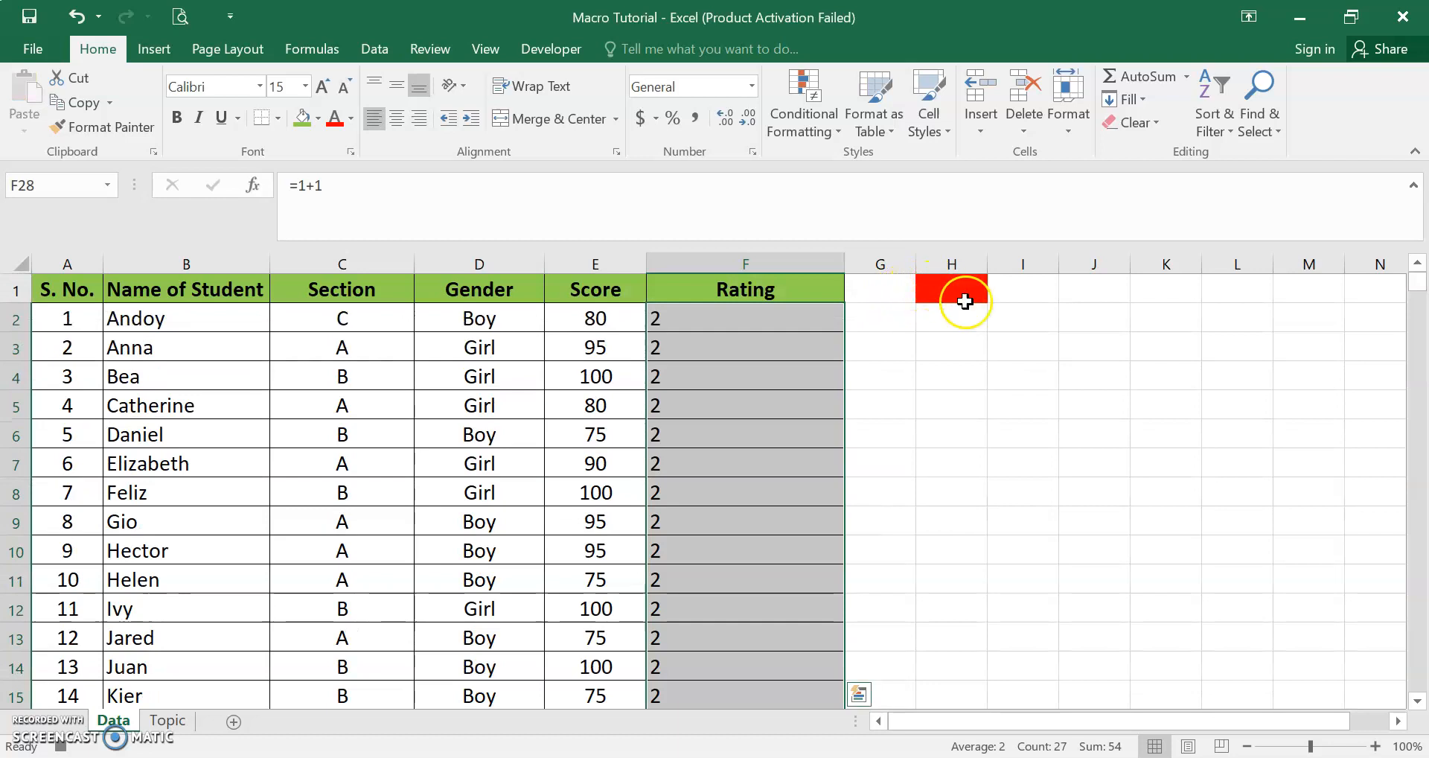
Step: Fill cell H1 with standard blue and stop the macro recording
{"action": "left_click", "coordinate": [932, 284]}
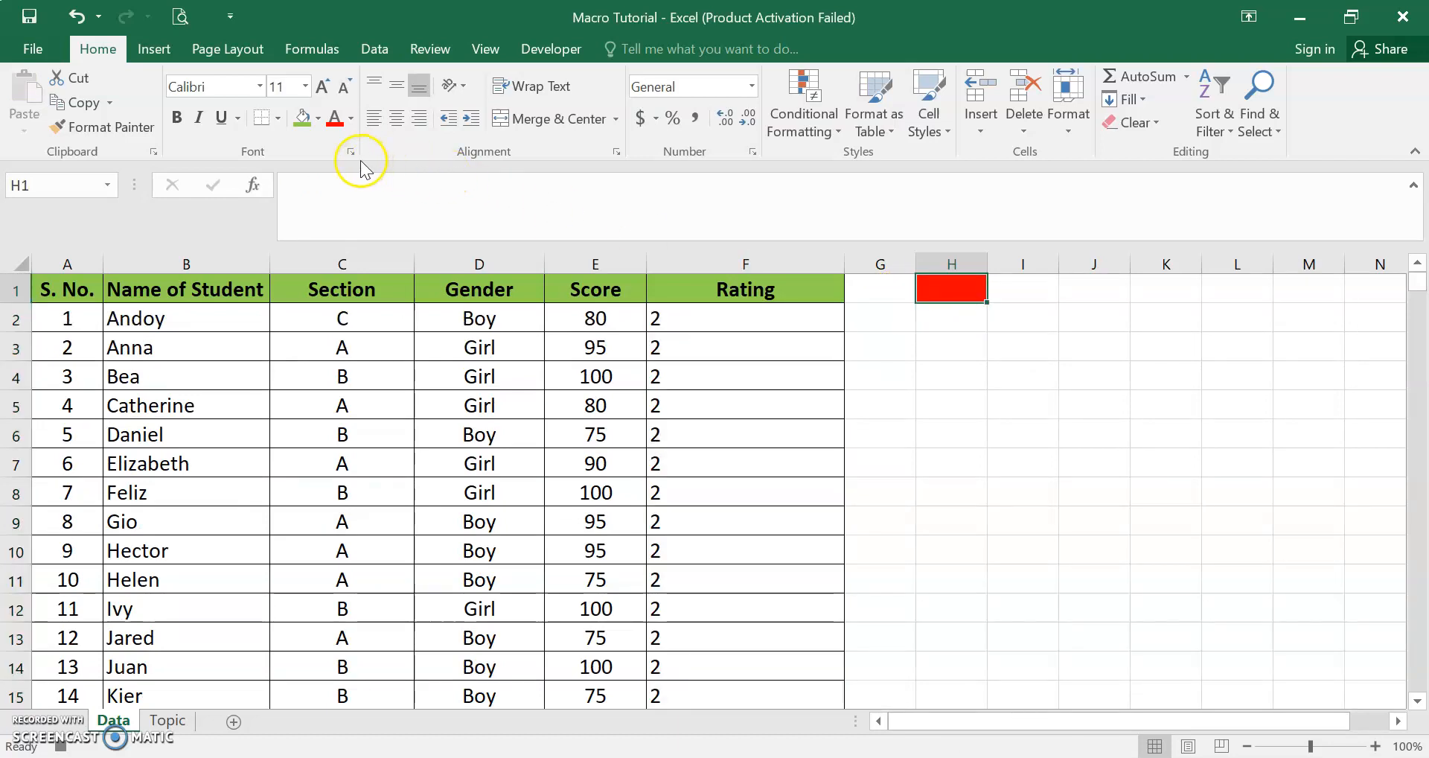
{"action": "left_click", "coordinate": [318, 119]}
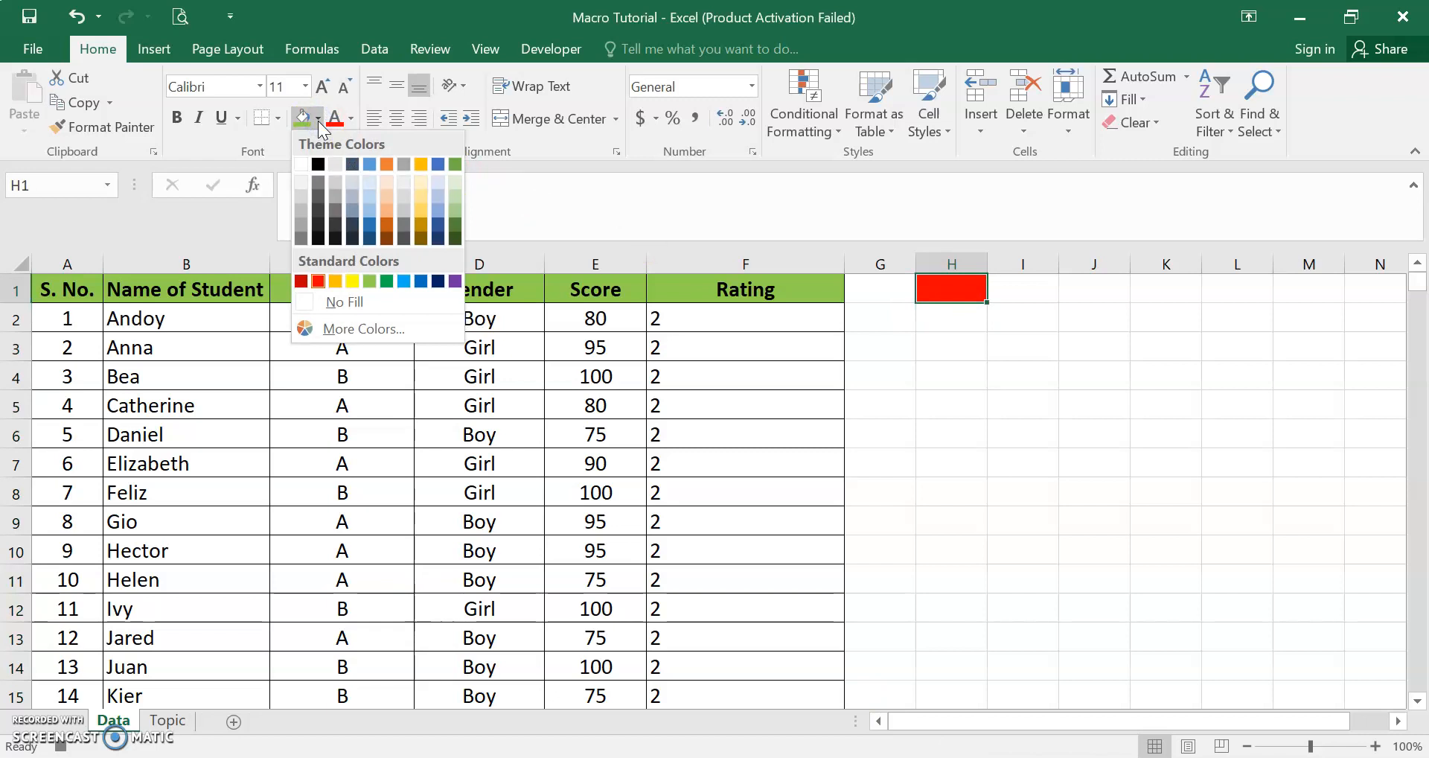
{"action": "left_click", "coordinate": [422, 282]}
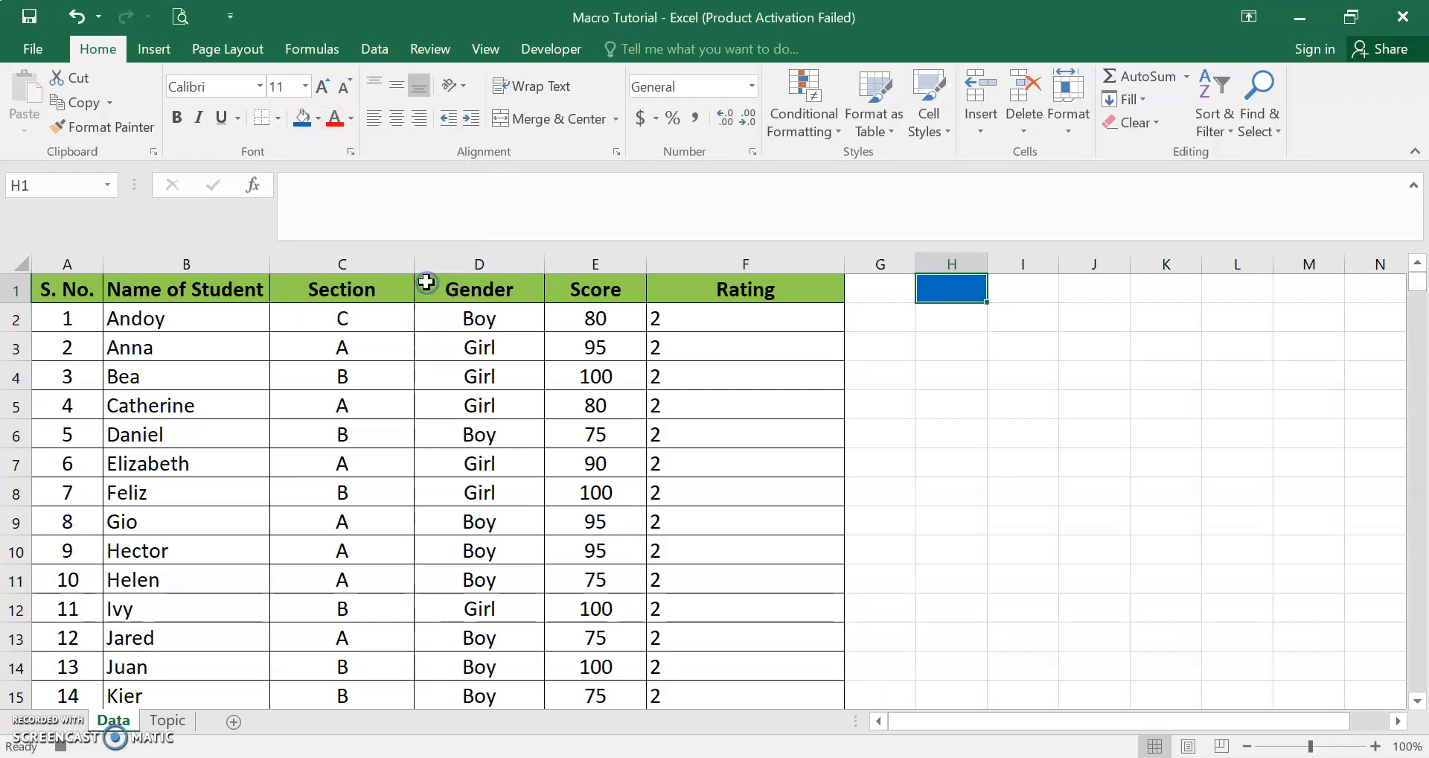
{"action": "left_click", "coordinate": [551, 49]}
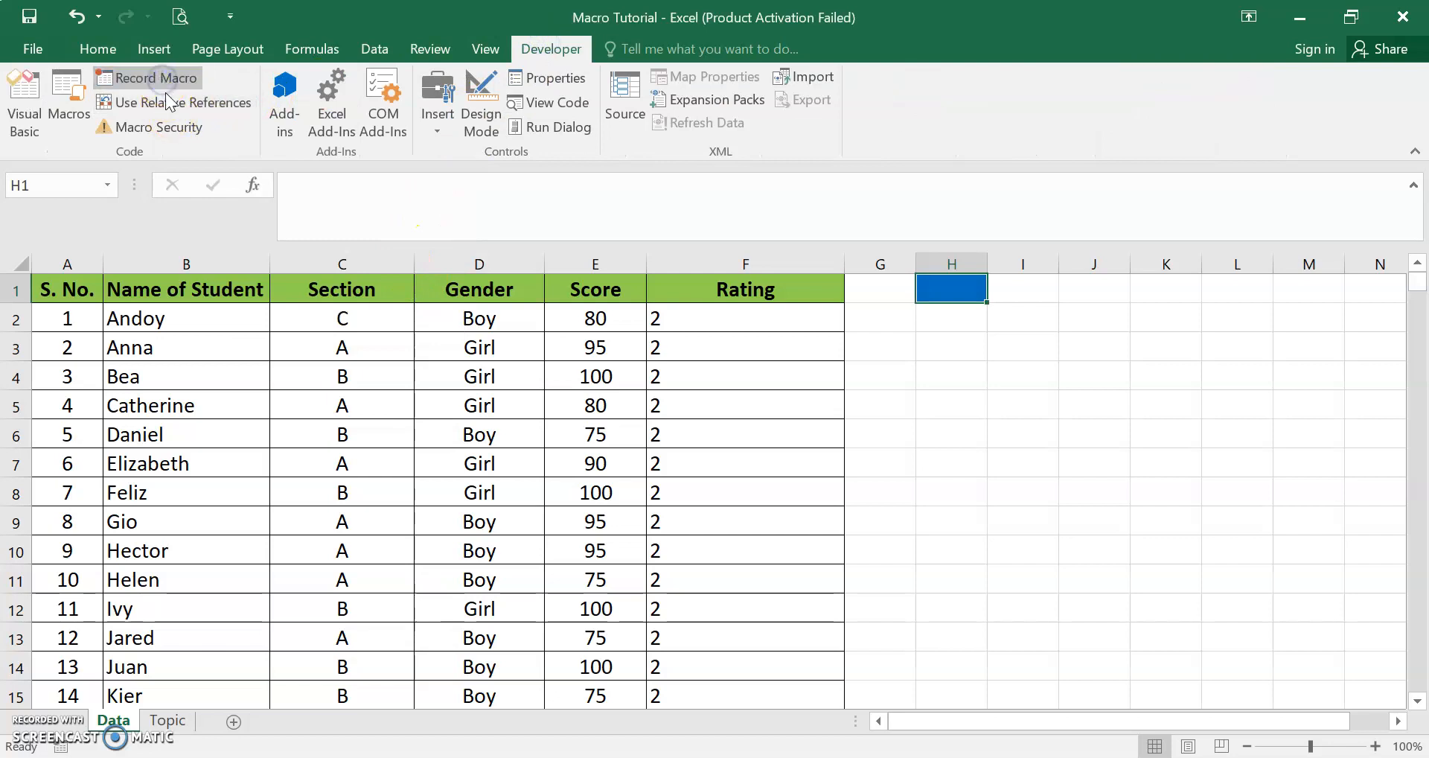
{"action": "left_click", "coordinate": [163, 81]}
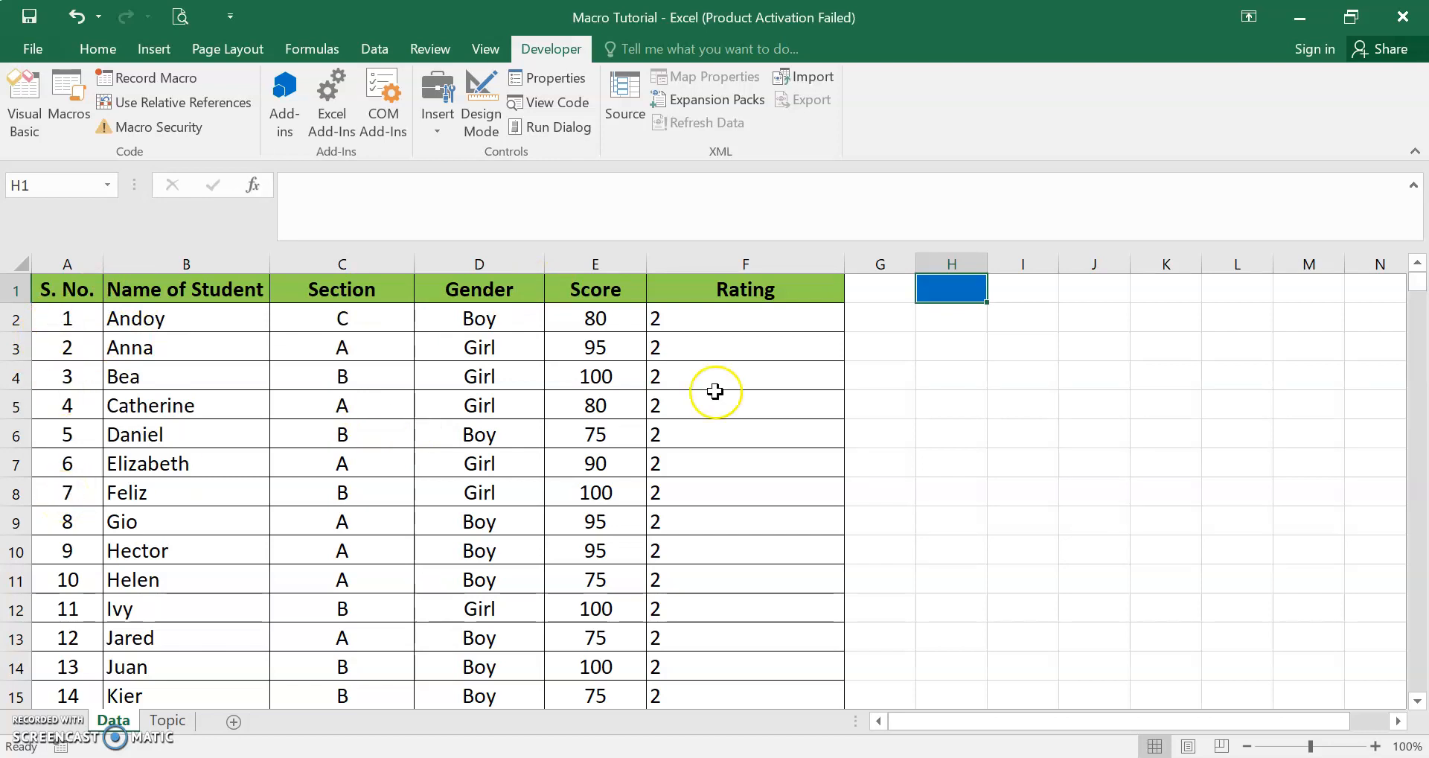
Step: Undo the H1 blue fill, the Rating column changes and the number series fill below A3
{"action": "left_click_drag", "start_coordinate": [717, 316], "coordinate": [713, 415]}
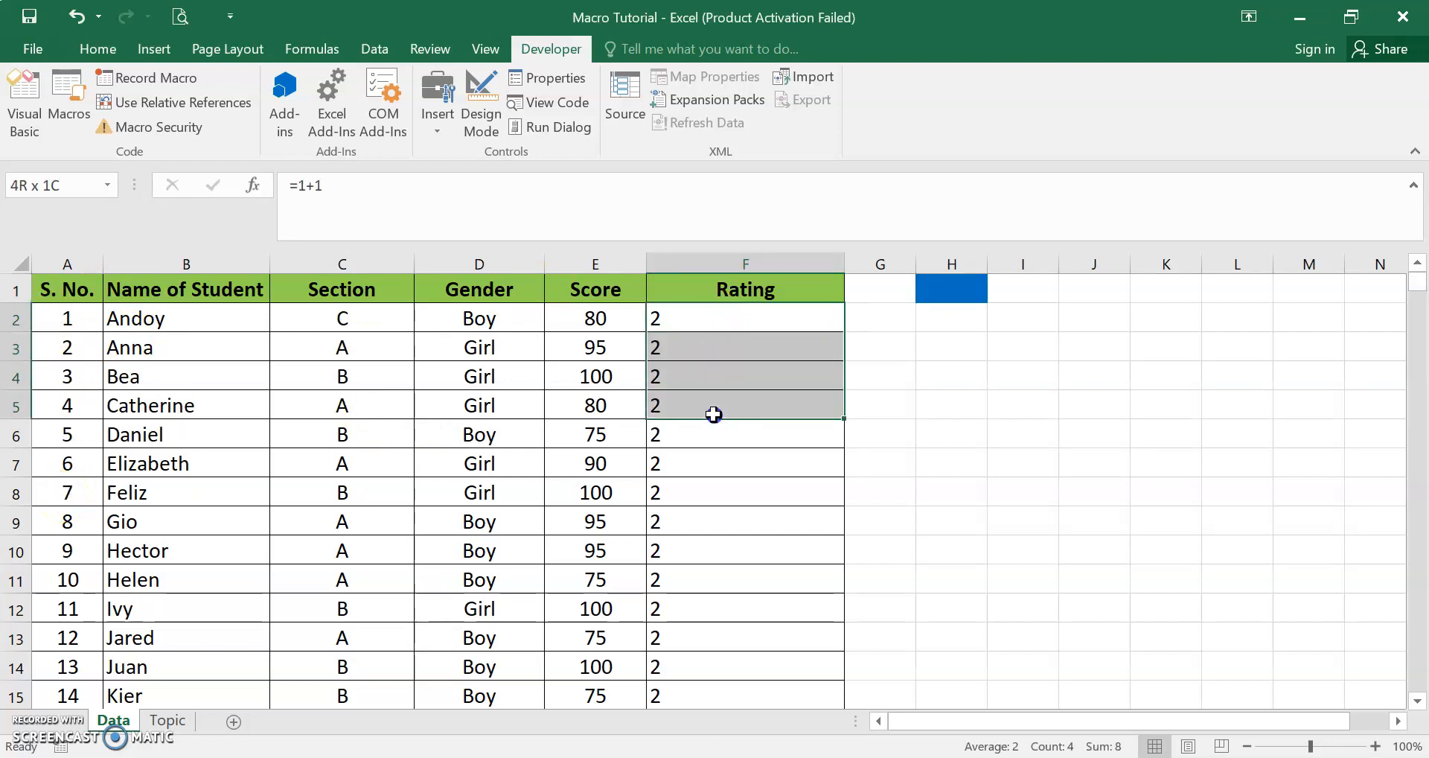
{"action": "left_click", "coordinate": [960, 287]}
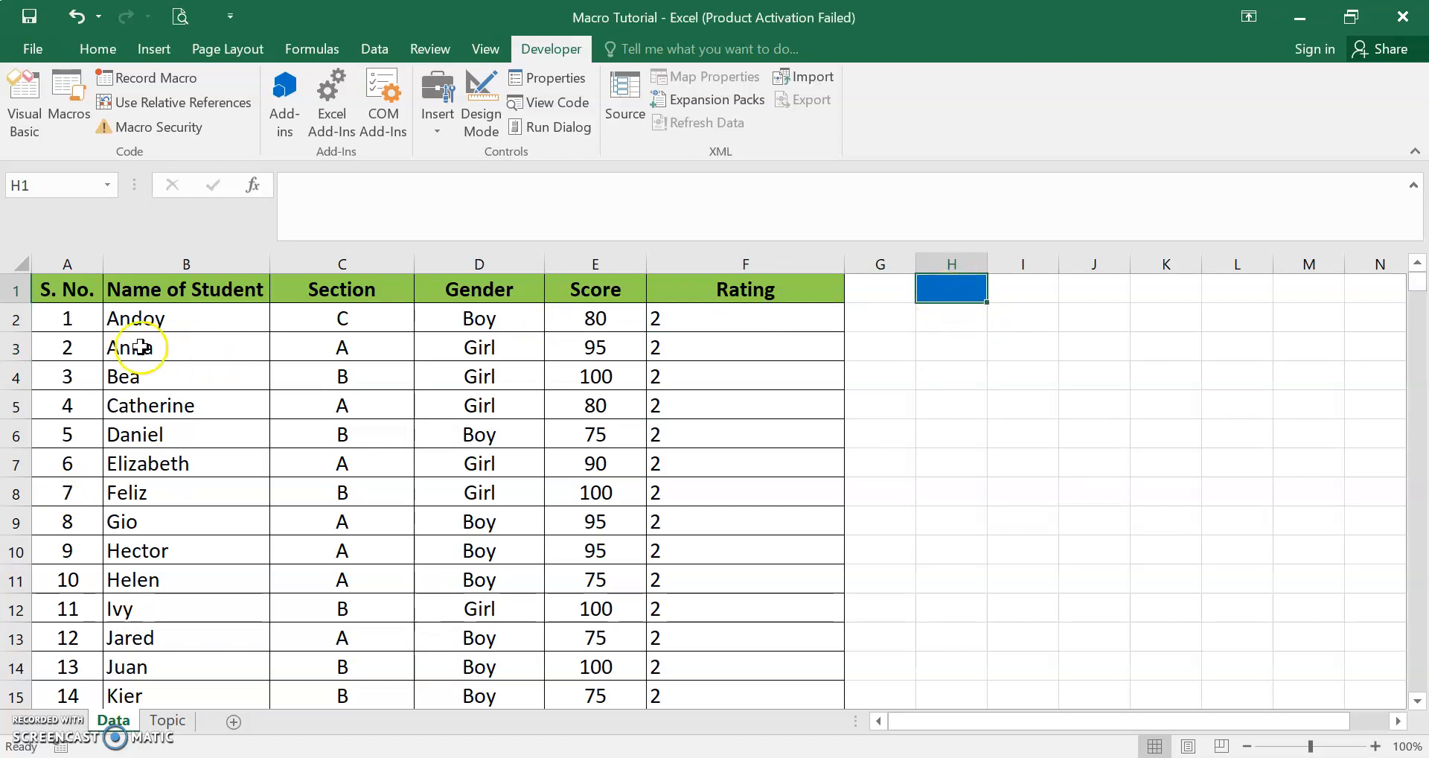
{"action": "left_click", "coordinate": [63, 322]}
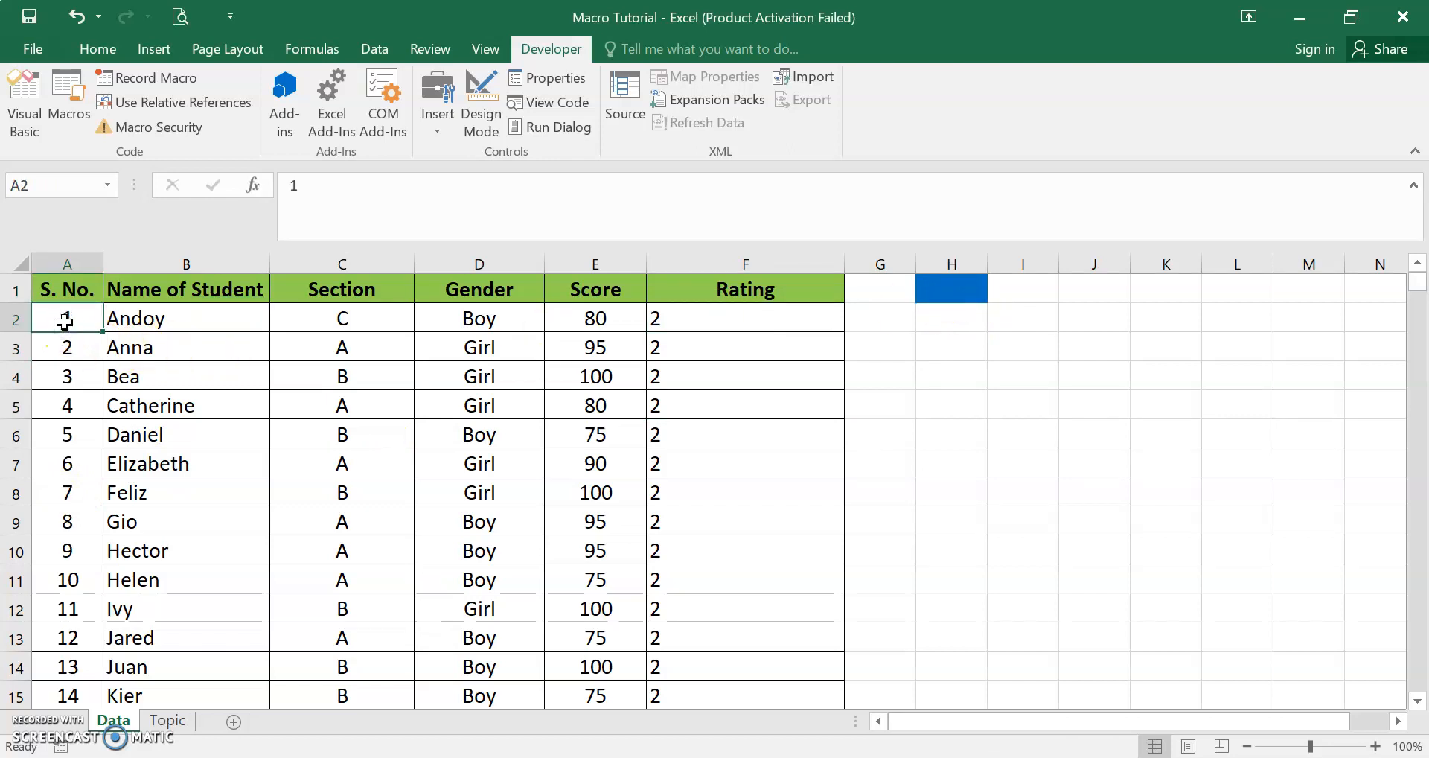
{"action": "key", "text": "ctrl+z"}
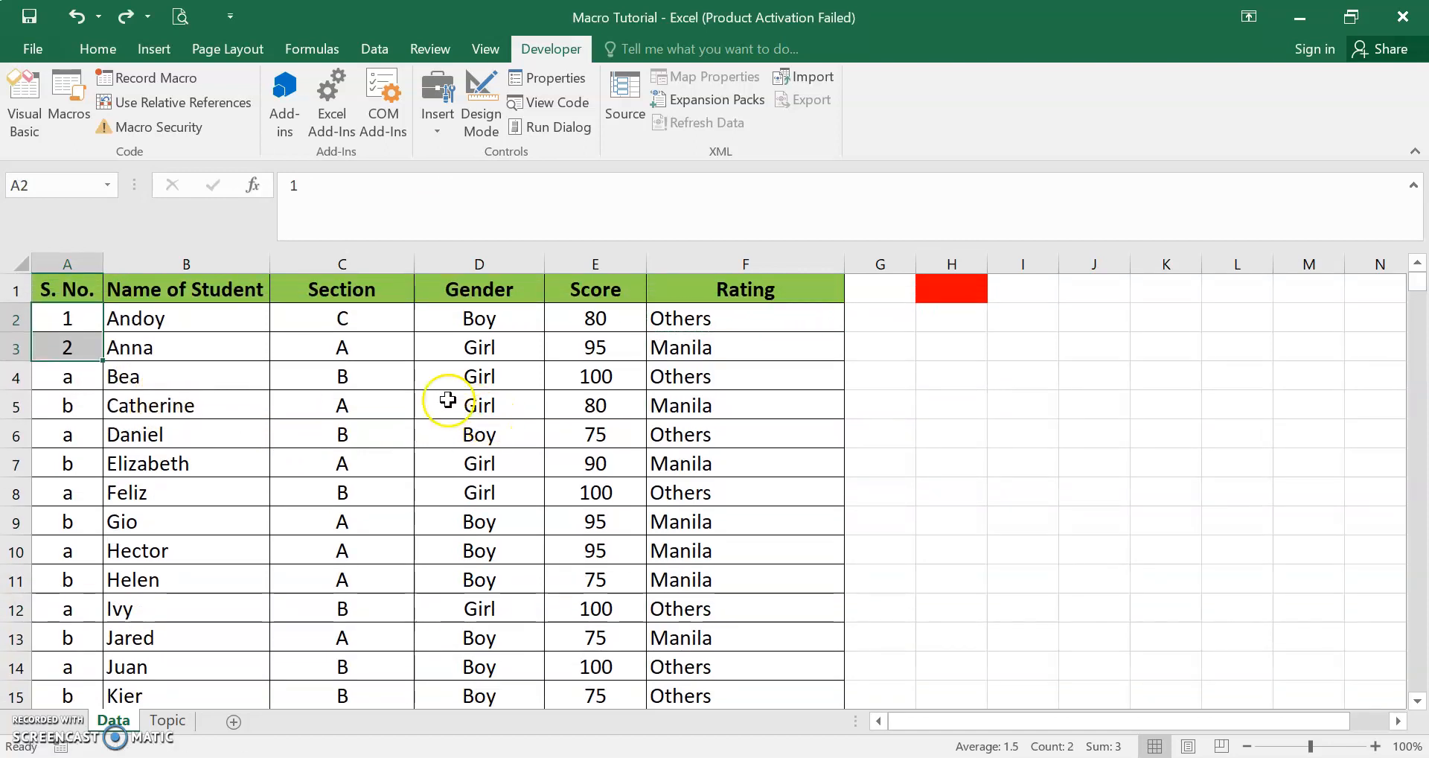
Step: Open the recorded TestMacro code in the Visual Basic editor, then reposition and widen the editor window
{"action": "left_click", "coordinate": [33, 114]}
{"action": "scroll", "coordinate": [836, 399], "scroll_direction": "up", "scroll_amount": 5}
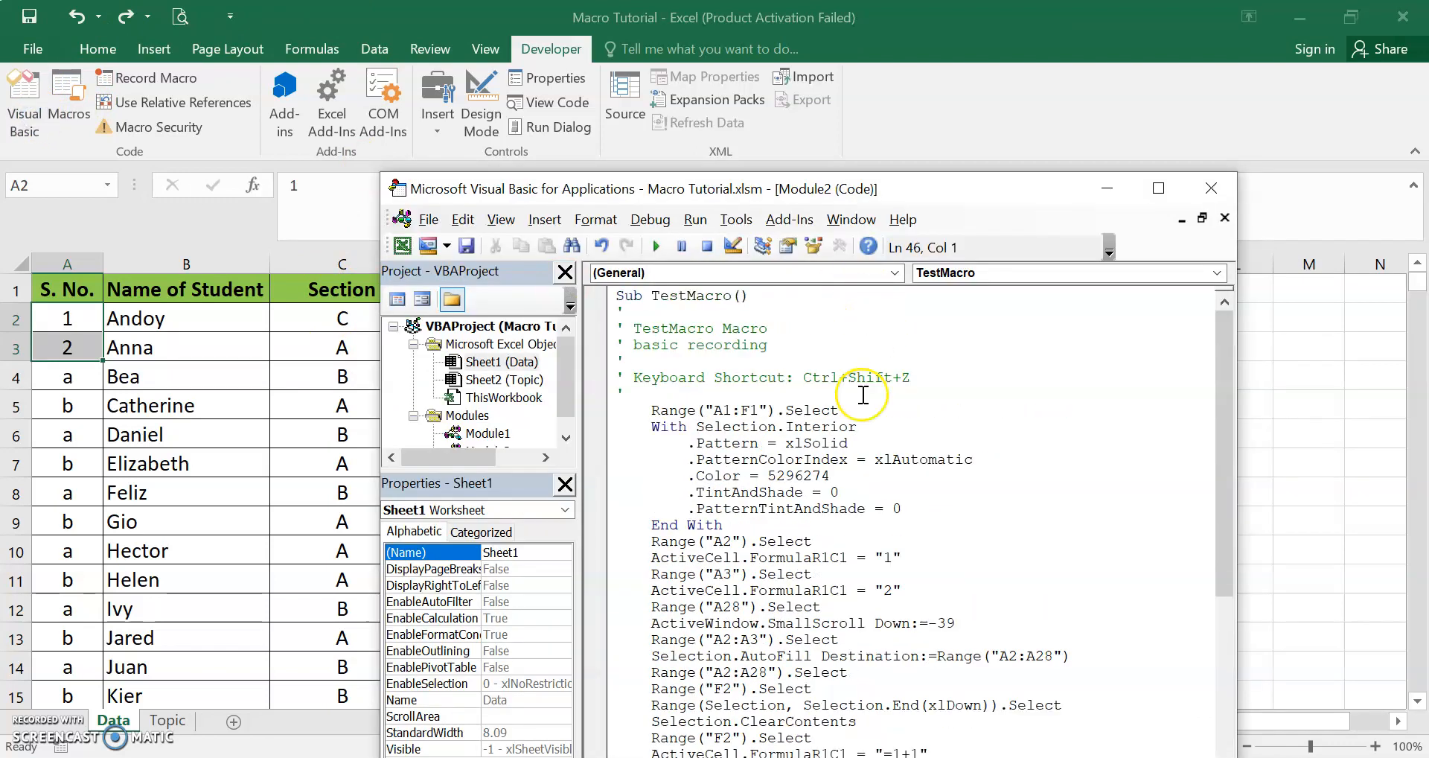
{"action": "left_click_drag", "start_coordinate": [960, 190], "coordinate": [798, 55]}
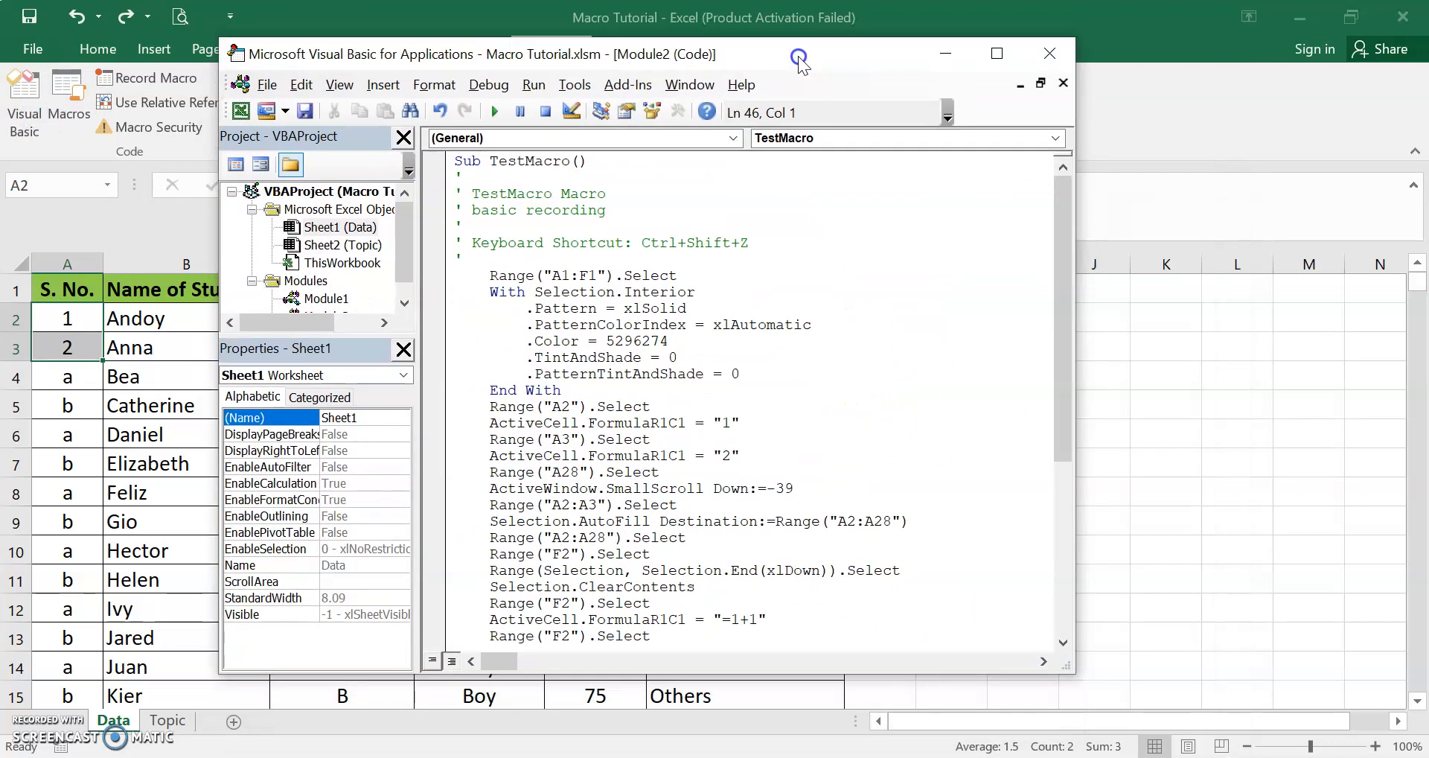
{"action": "left_click_drag", "start_coordinate": [1075, 408], "coordinate": [1223, 388]}
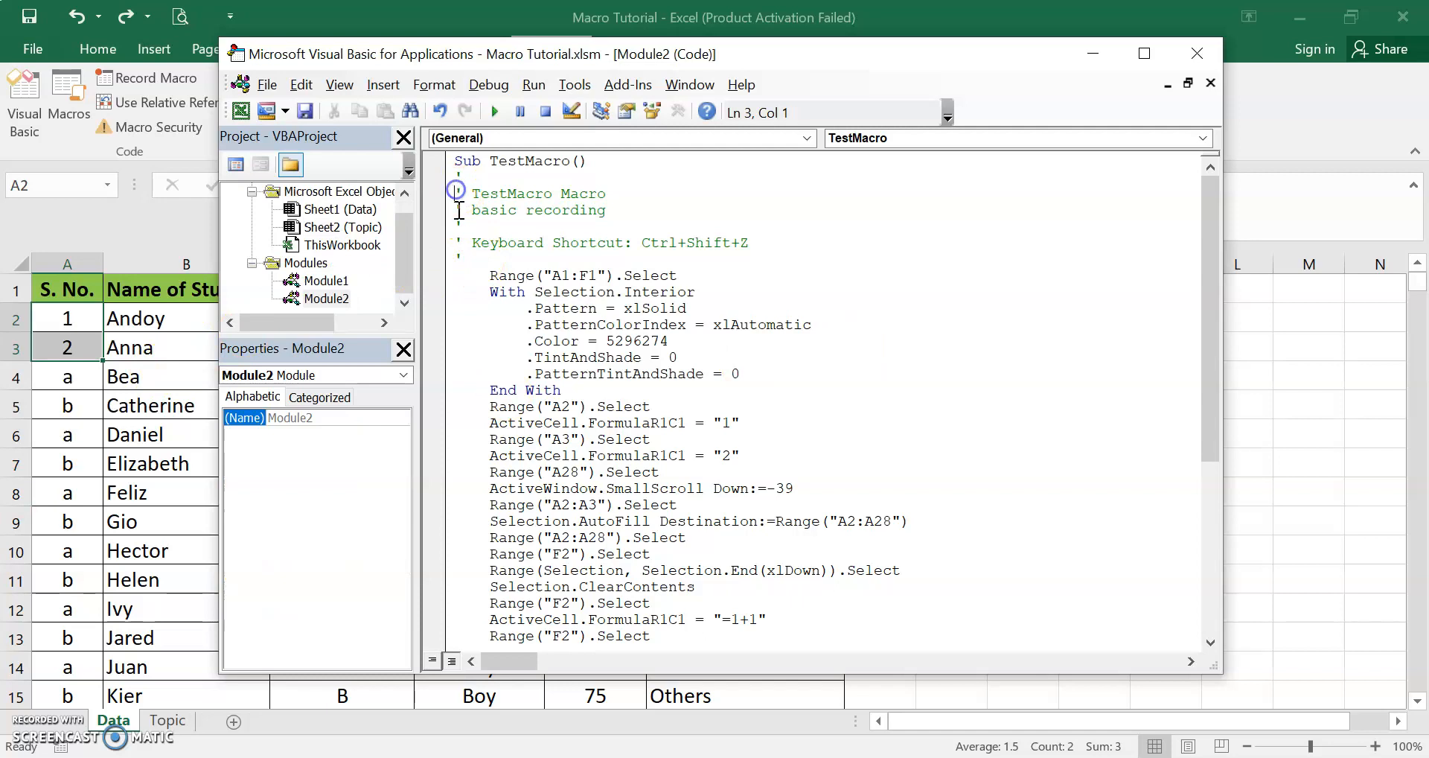
Step: Review the recorded TestMacro code from the header fill through the Rating column and H1 commands
{"action": "left_click_drag", "start_coordinate": [480, 291], "coordinate": [527, 575]}
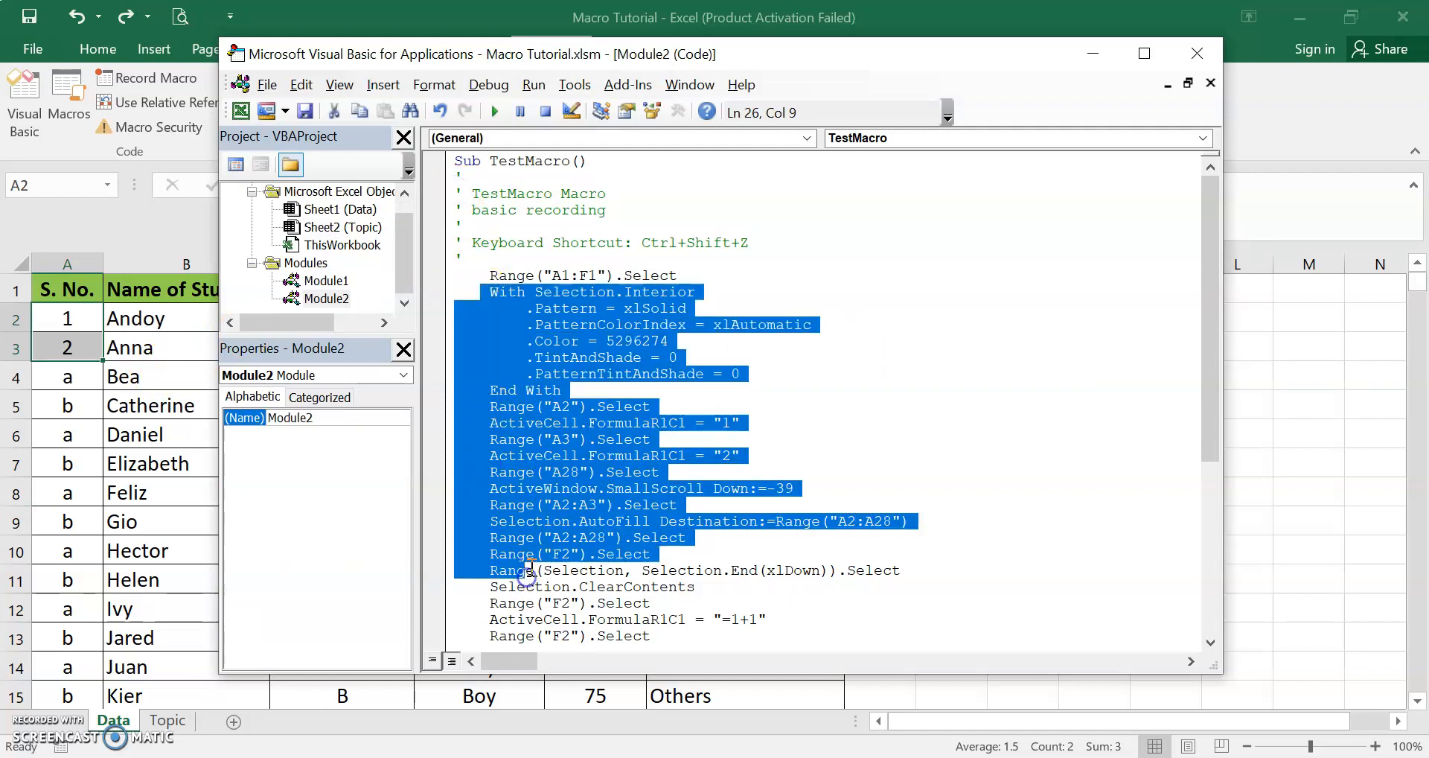
{"action": "scroll", "coordinate": [533, 567], "scroll_direction": "down", "scroll_amount": 2}
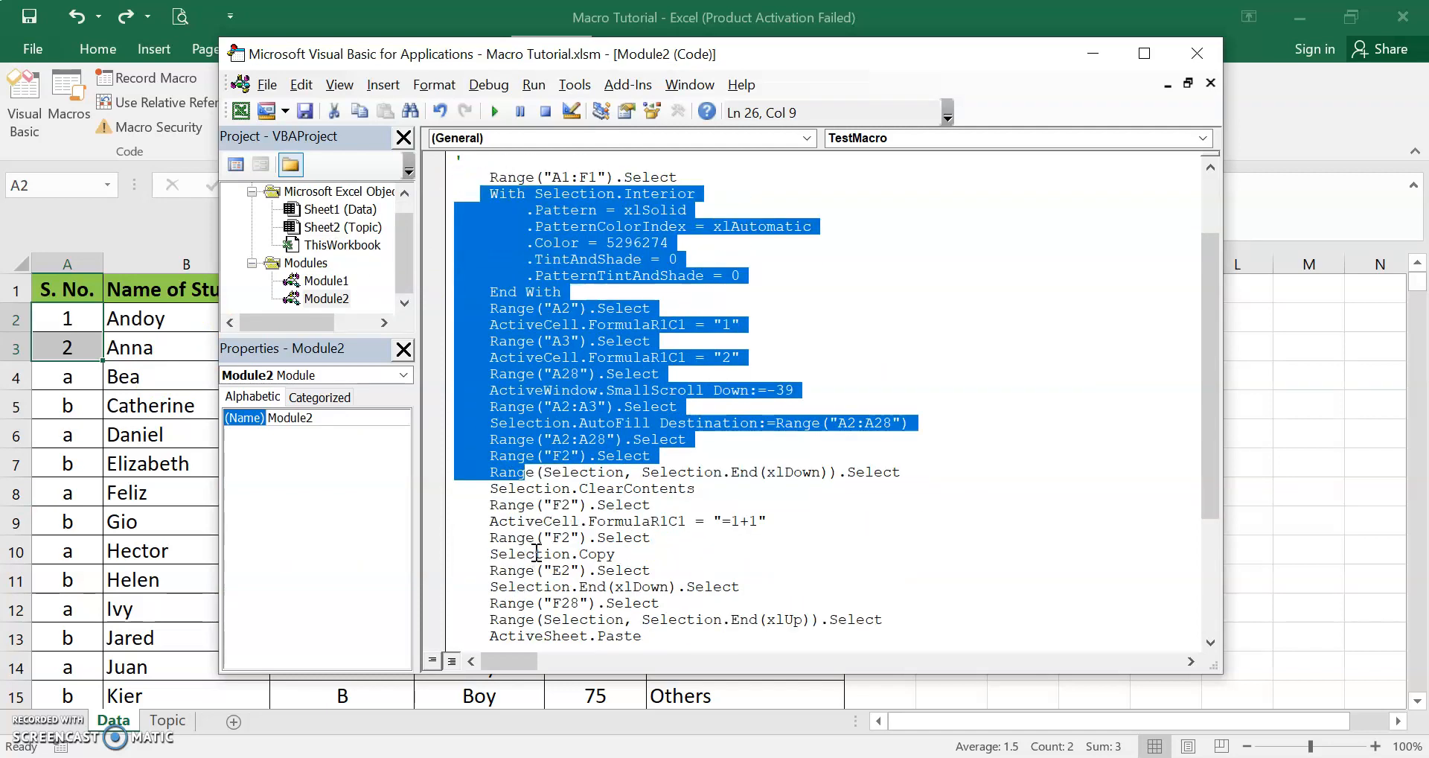
{"action": "scroll", "coordinate": [536, 547], "scroll_direction": "up", "scroll_amount": 2}
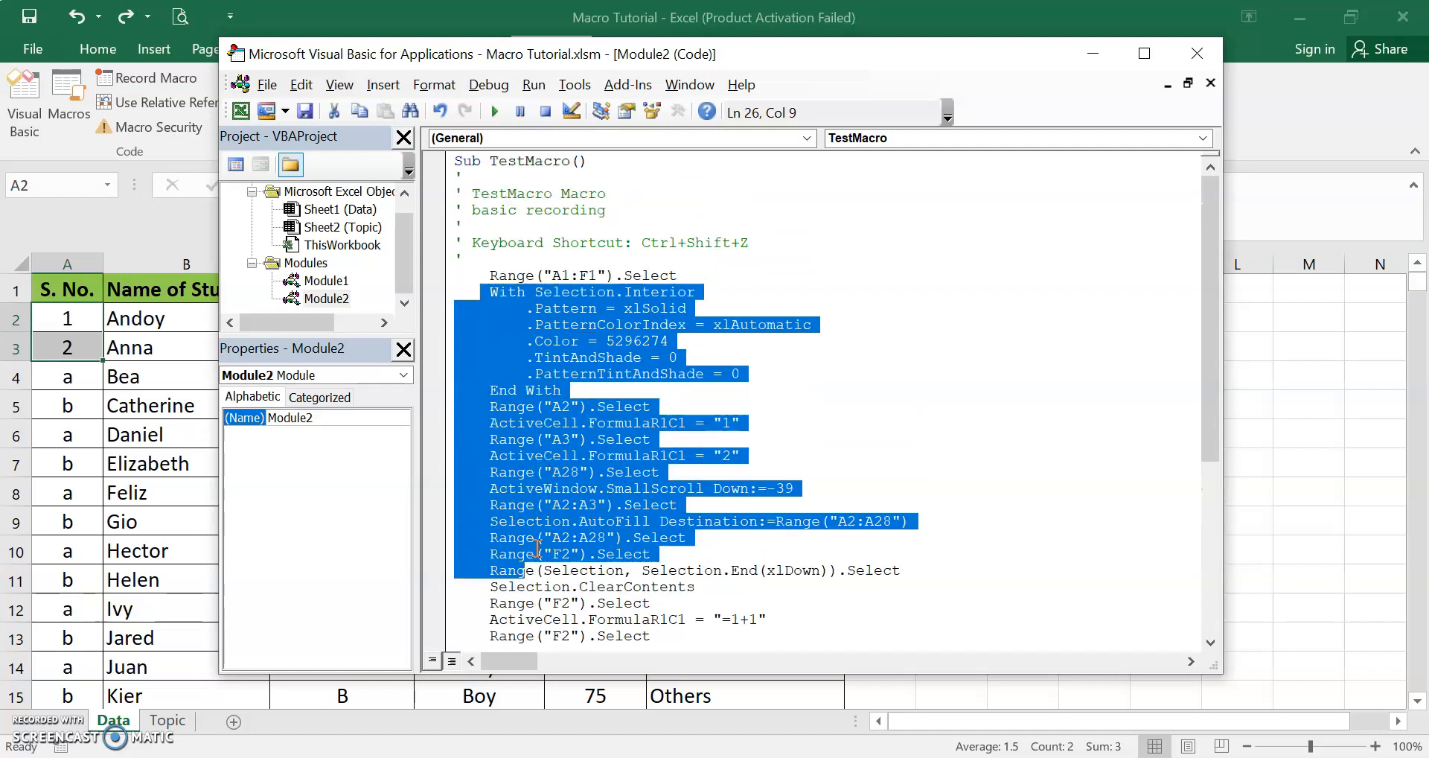
{"action": "scroll", "coordinate": [767, 447], "scroll_direction": "down", "scroll_amount": 5}
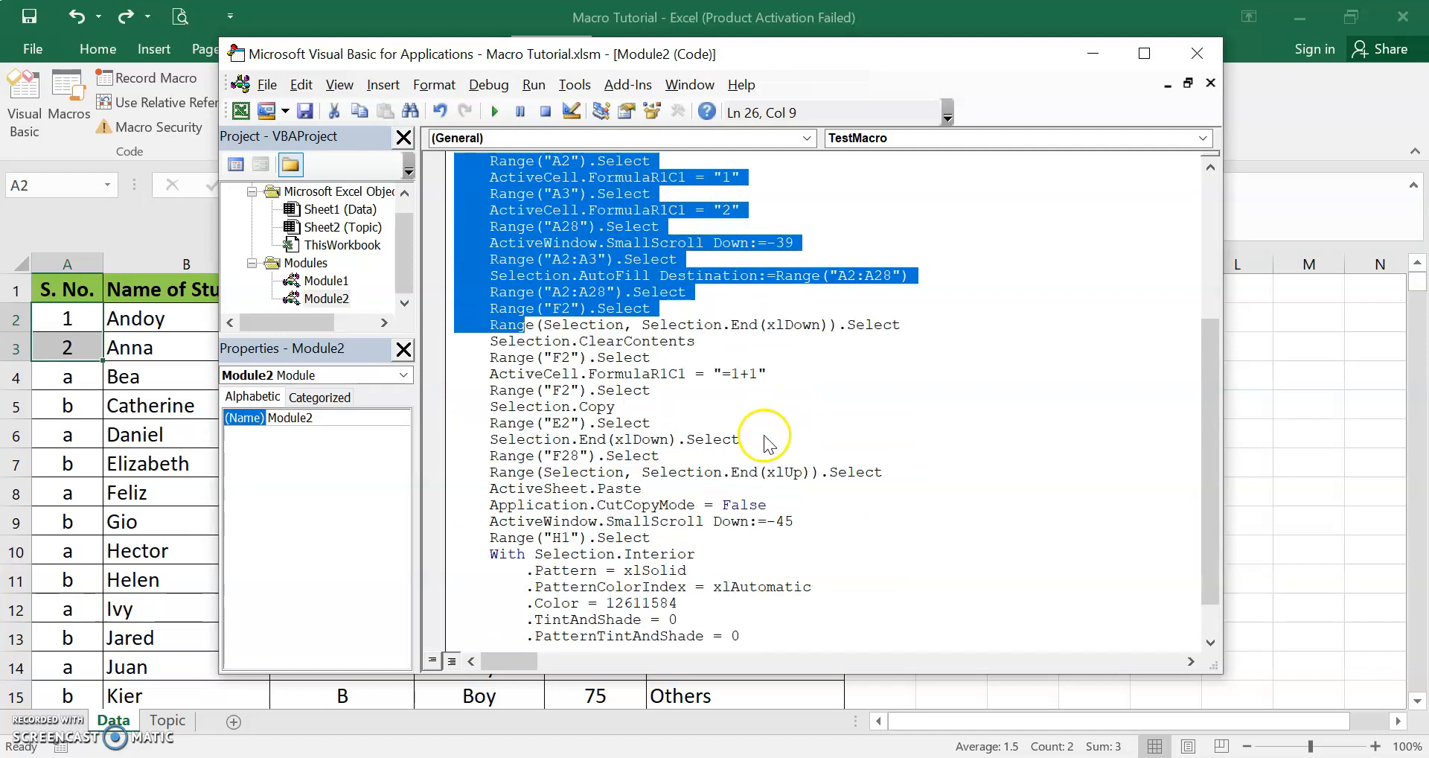
{"action": "scroll", "coordinate": [859, 348], "scroll_direction": "up", "scroll_amount": 5}
{"action": "left_click", "coordinate": [859, 341]}
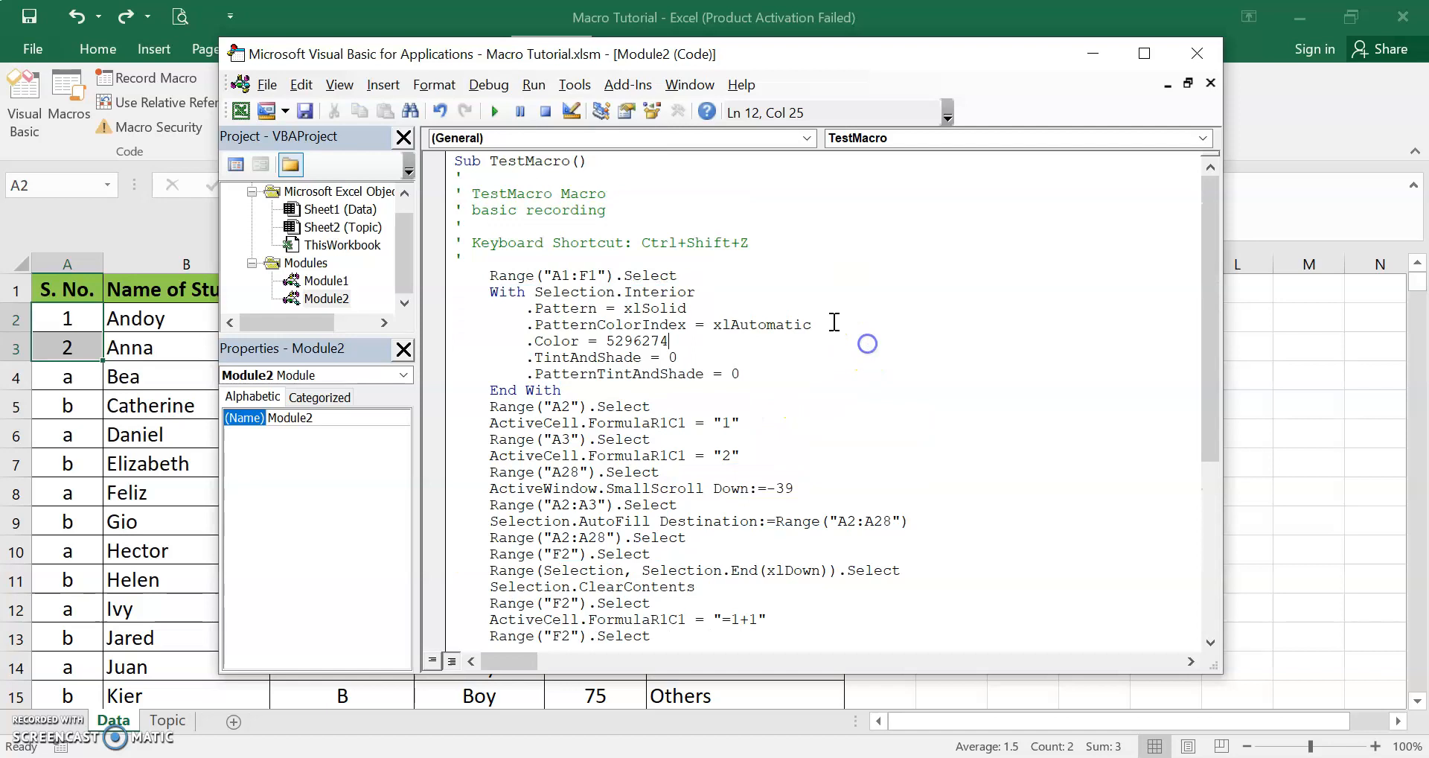
Step: Examine the macro's Sub name, its apostrophe comment lines and the keyboard shortcut comment in the TestMacro code
{"action": "left_click", "coordinate": [470, 193]}
{"action": "left_click_drag", "start_coordinate": [490, 160], "coordinate": [572, 158]}
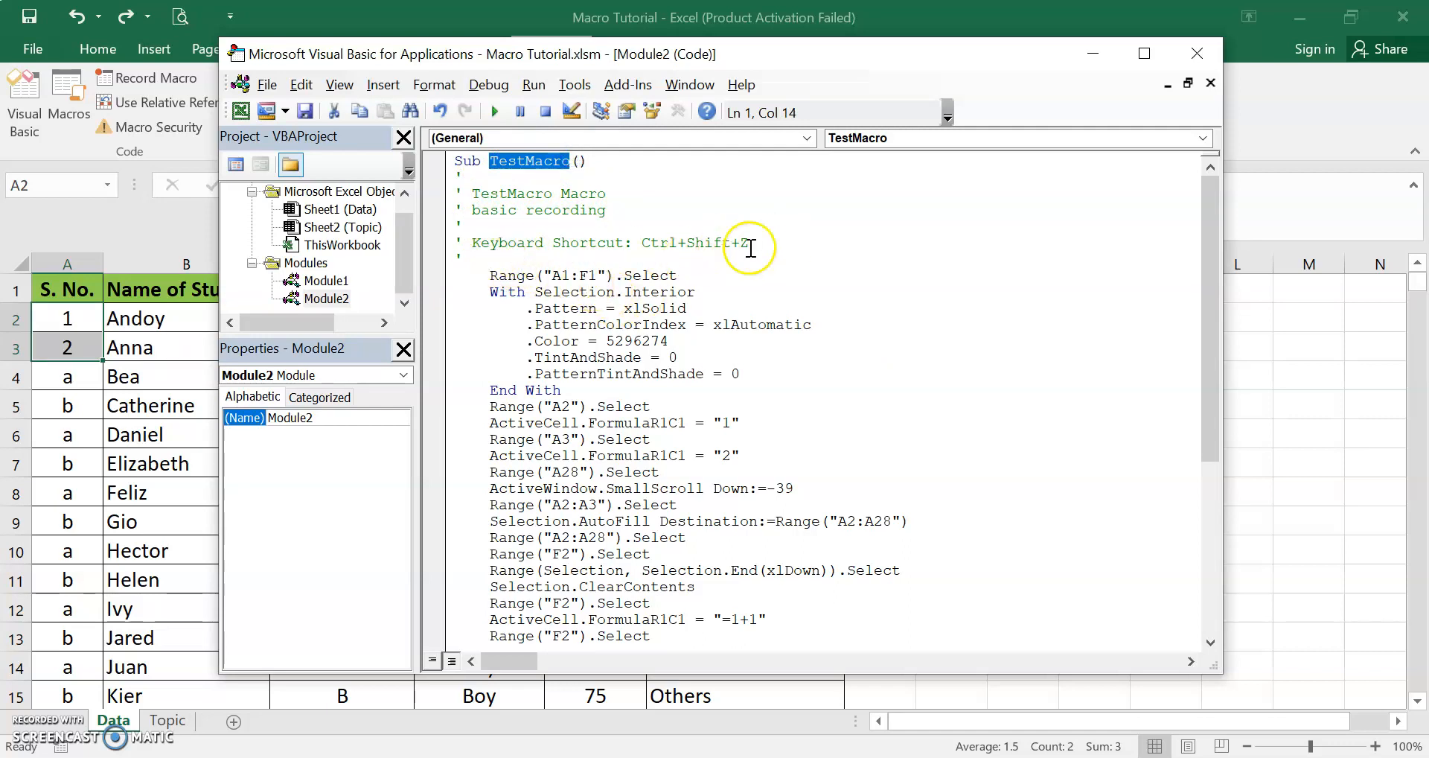
{"action": "left_click_drag", "start_coordinate": [751, 243], "coordinate": [655, 244]}
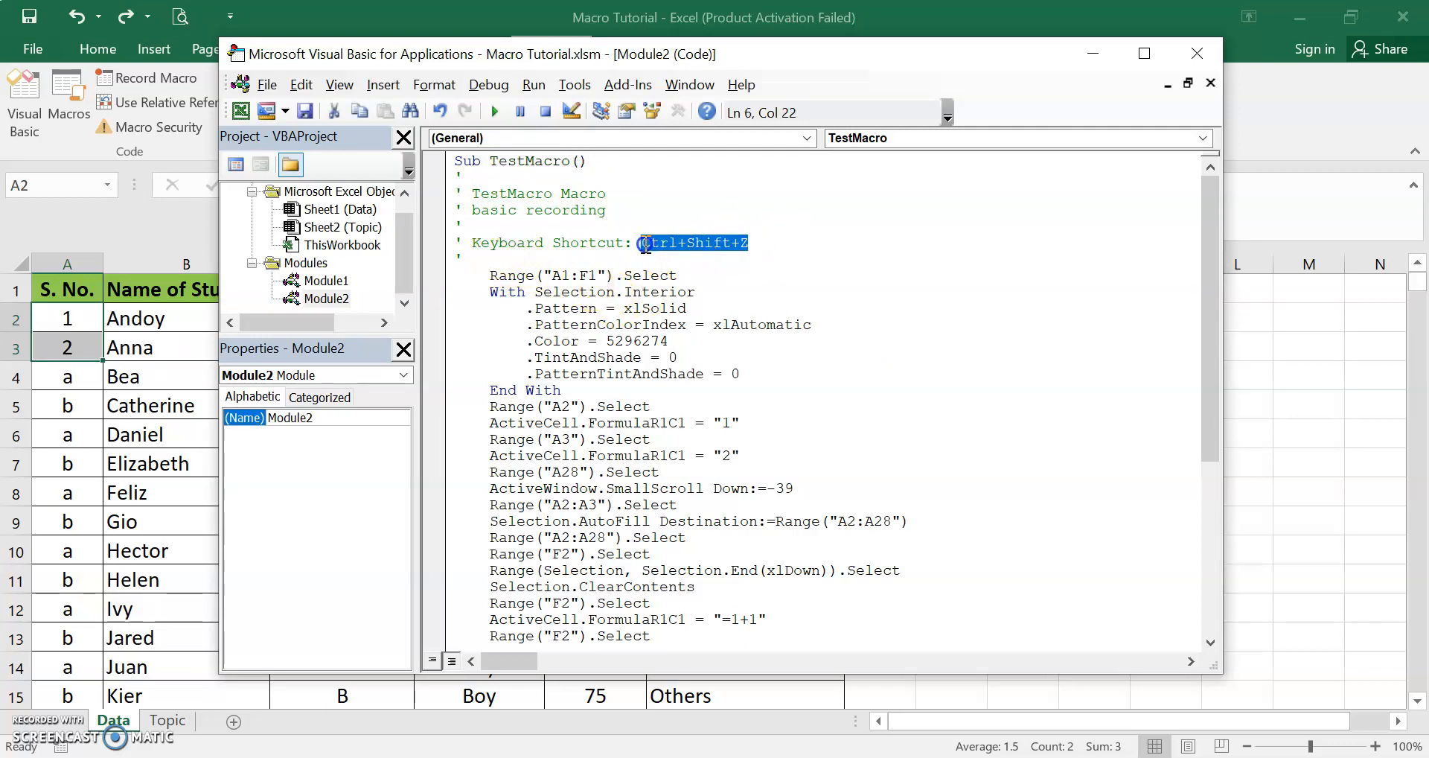
{"action": "left_click", "coordinate": [793, 276]}
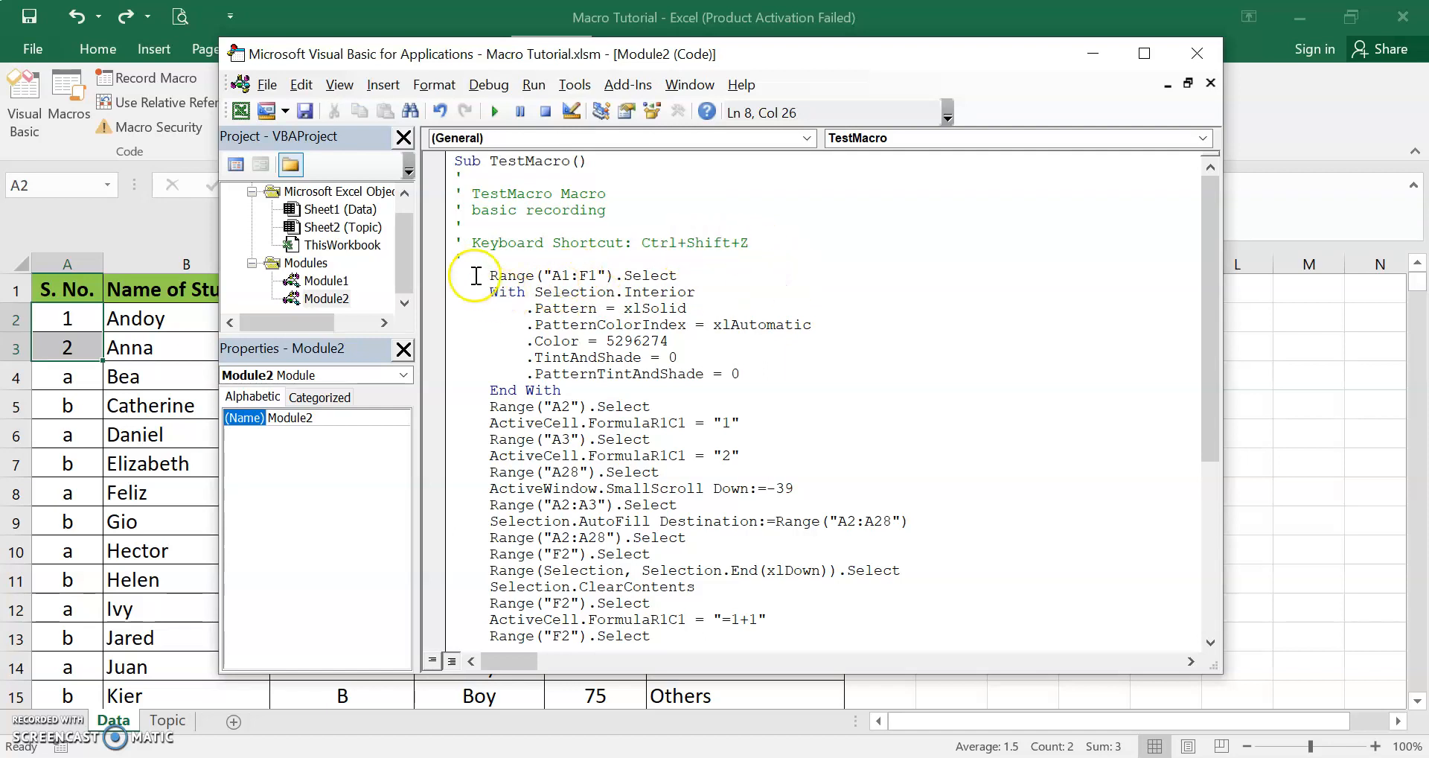
{"action": "left_click_drag", "start_coordinate": [462, 189], "coordinate": [452, 190]}
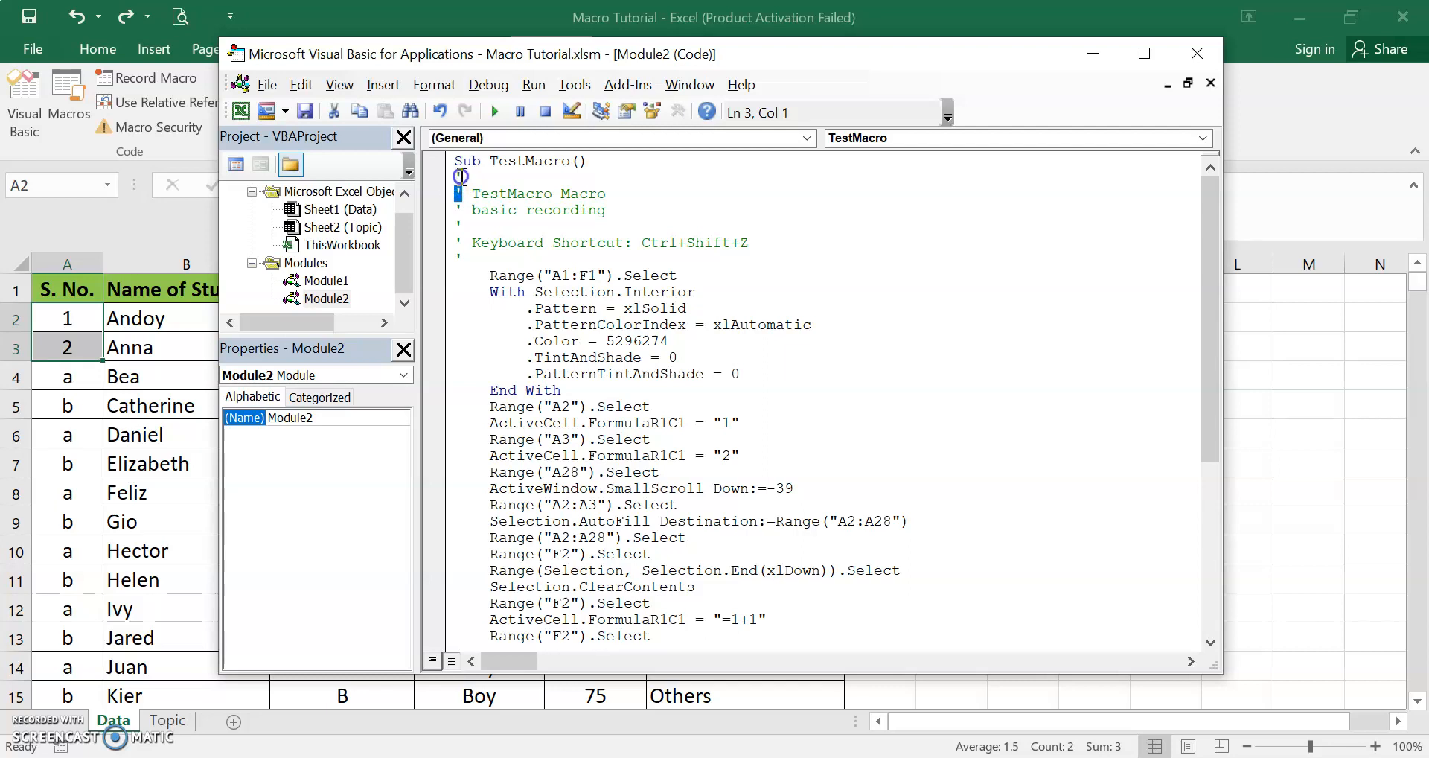
{"action": "left_click", "coordinate": [464, 195]}
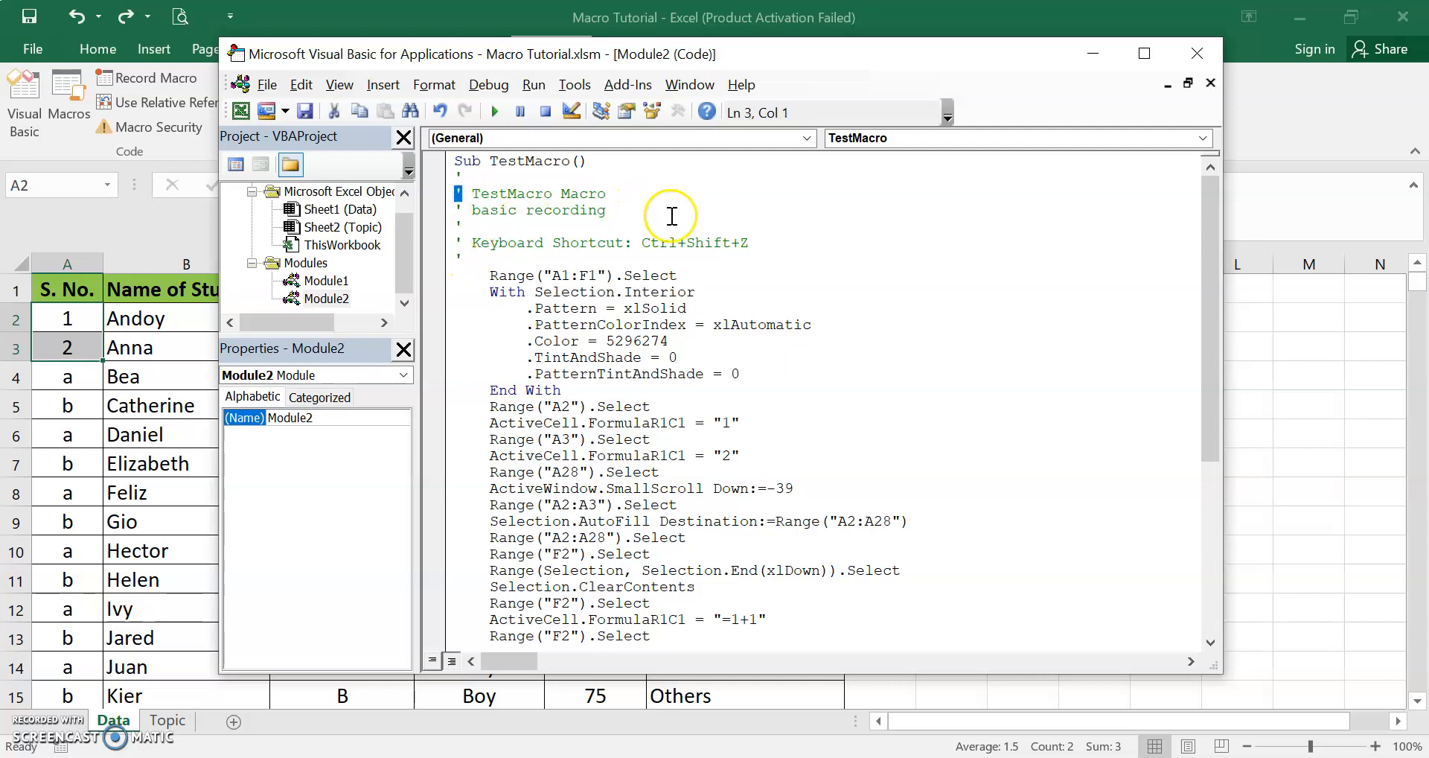
{"action": "left_click_drag", "start_coordinate": [763, 242], "coordinate": [478, 242]}
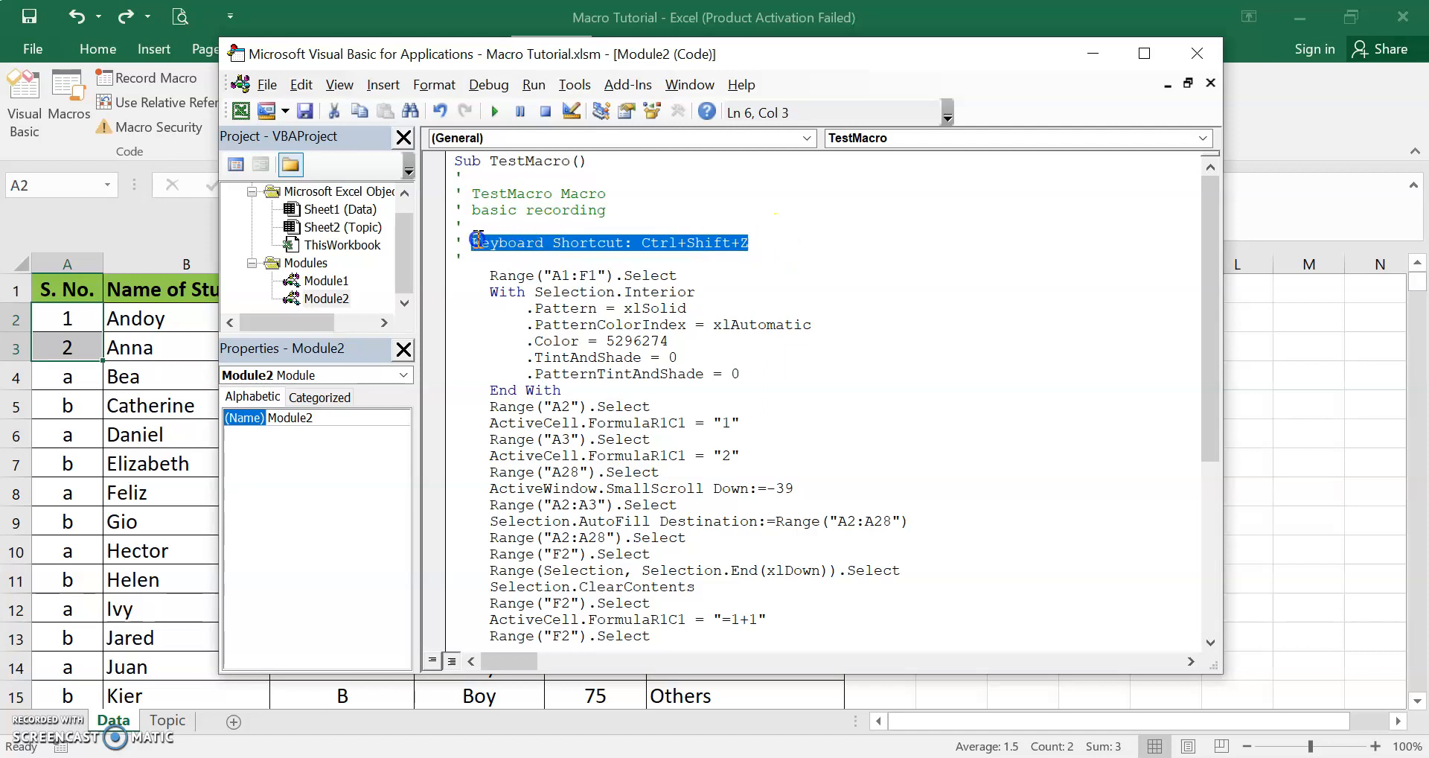
{"action": "left_click", "coordinate": [463, 275]}
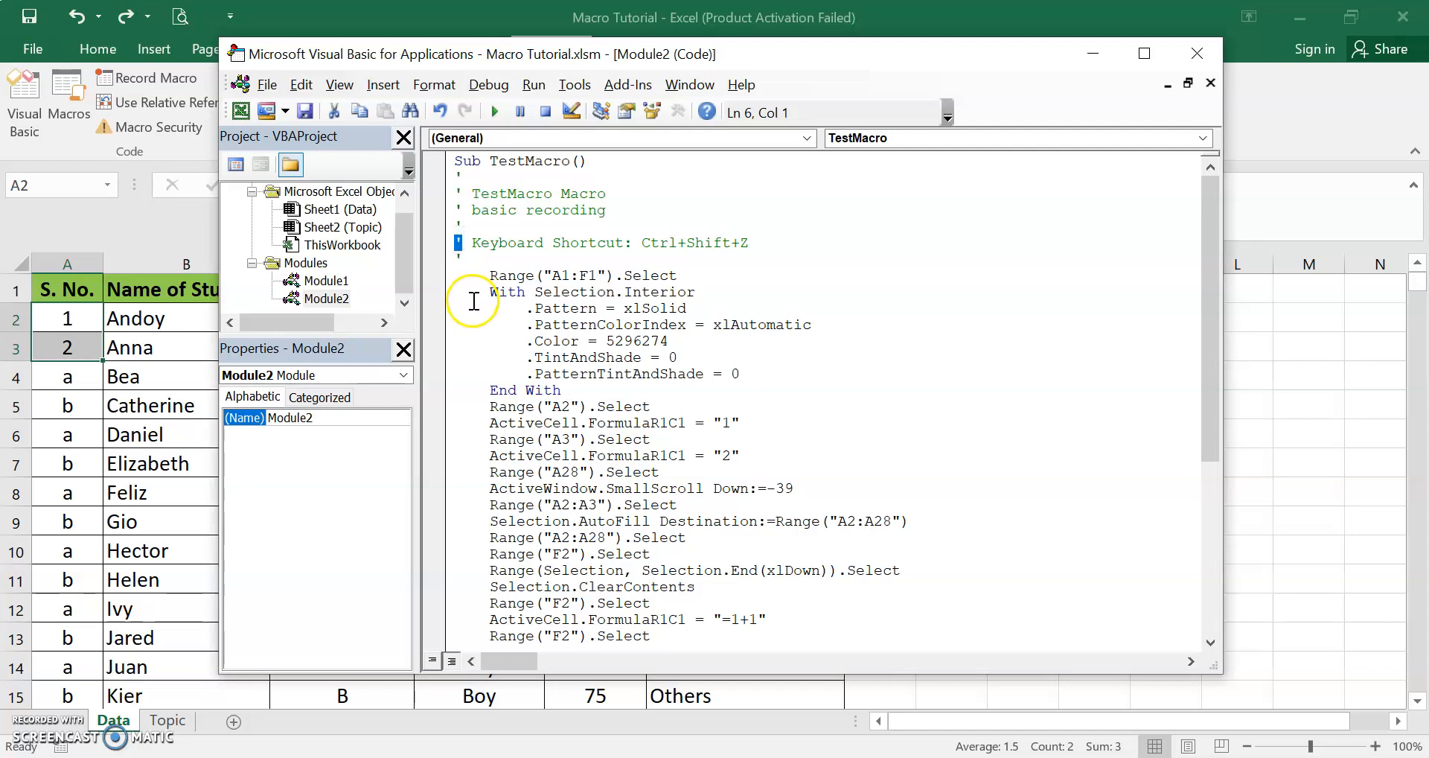
{"action": "left_click", "coordinate": [472, 279]}
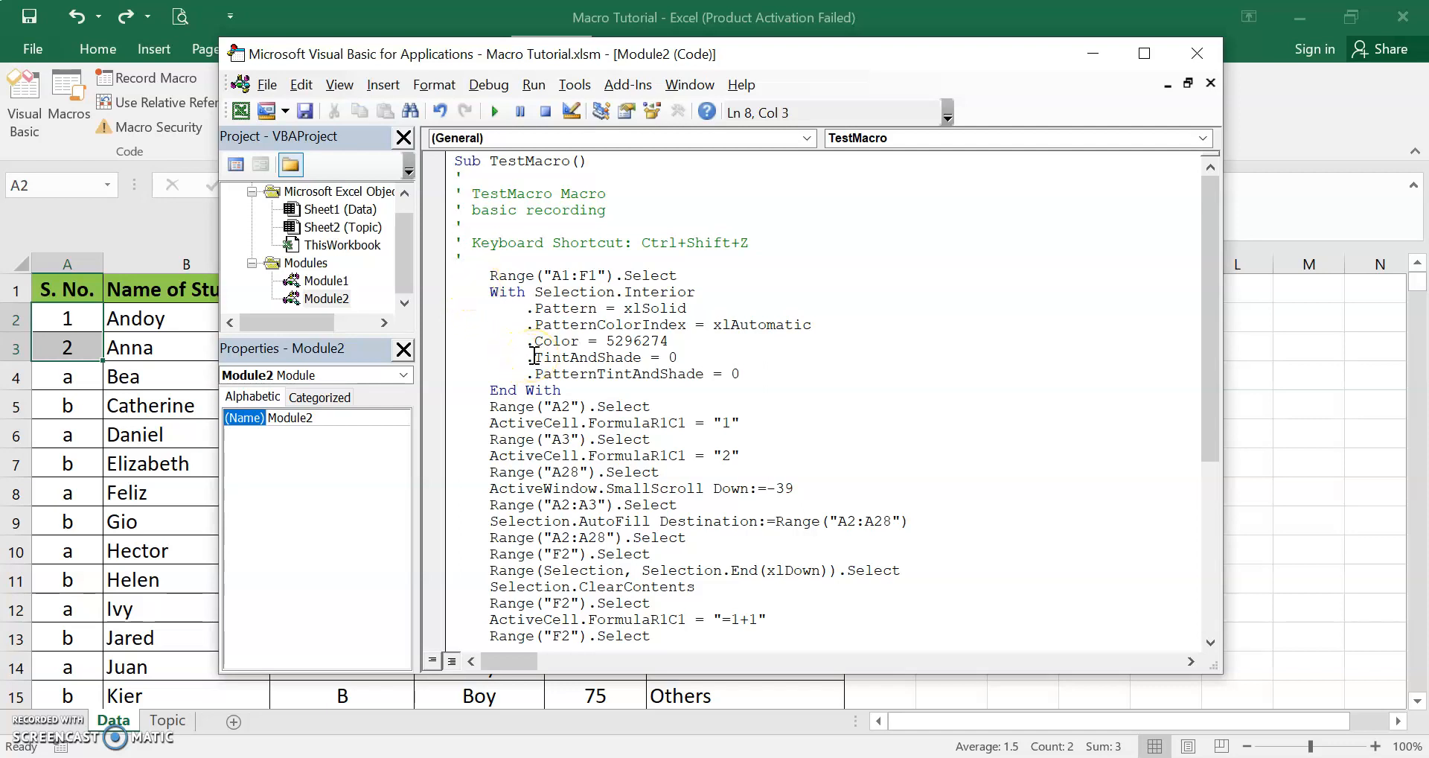
{"action": "scroll", "coordinate": [534, 356], "scroll_direction": "down", "scroll_amount": 6}
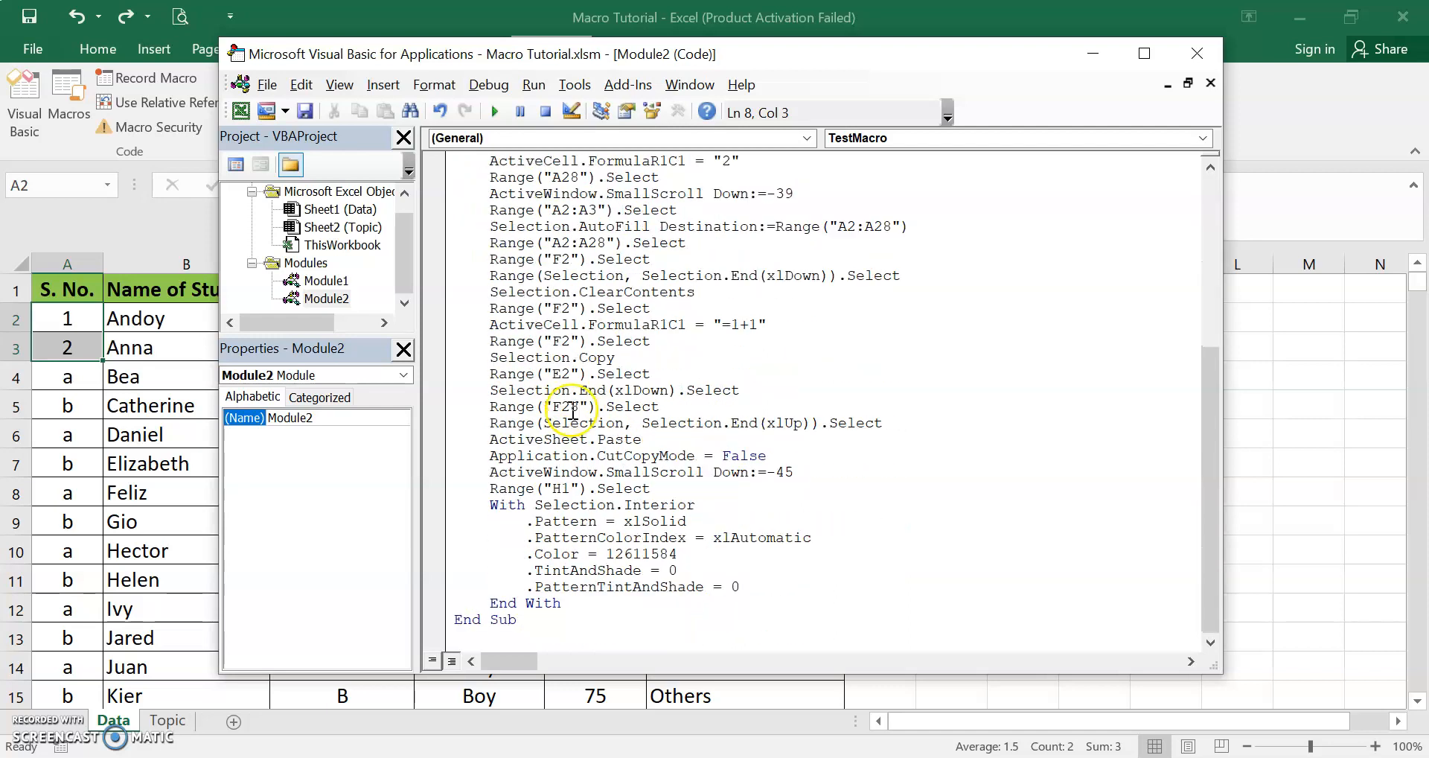
{"action": "scroll", "coordinate": [574, 445], "scroll_direction": "up", "scroll_amount": 6}
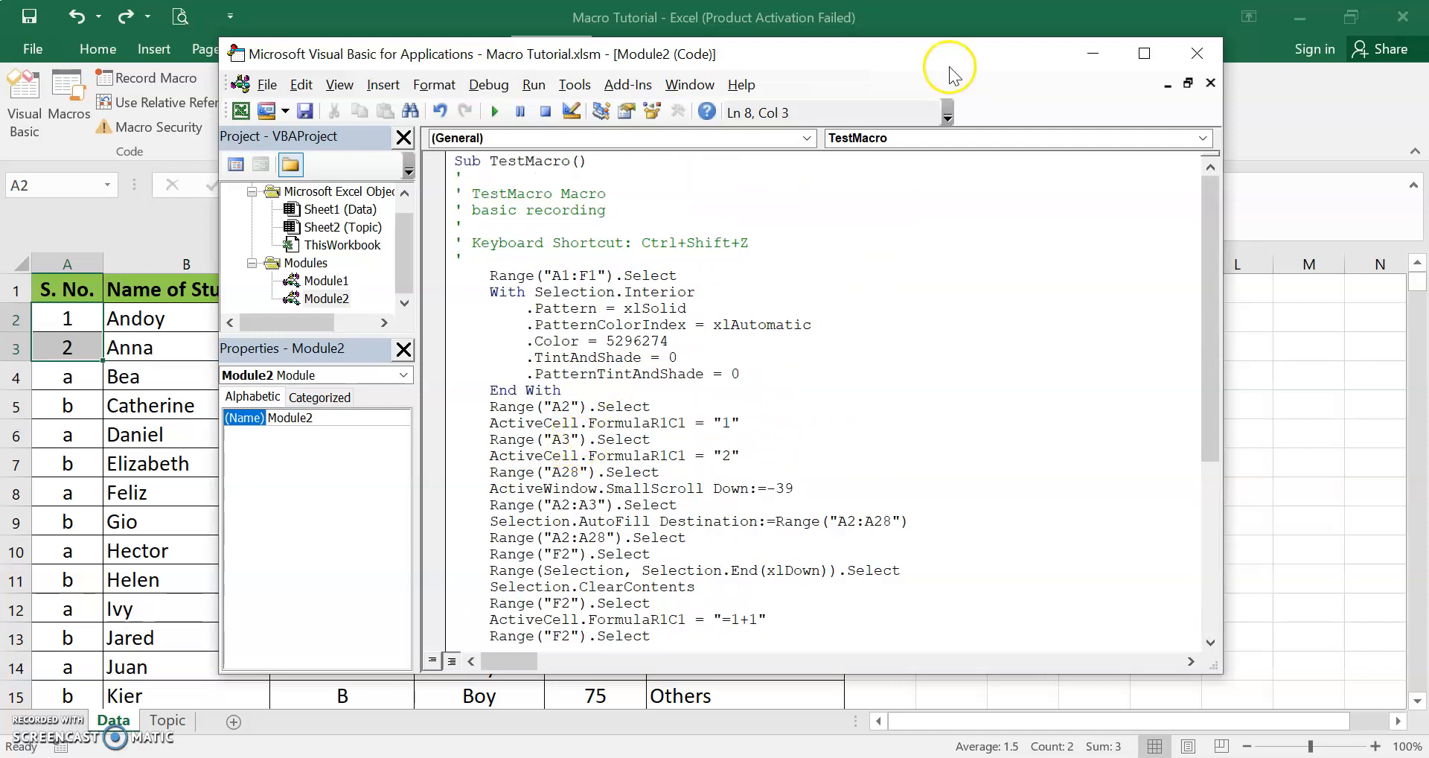
Step: In the Macro Tutorial-1 workbook, fill headers A1:F1 with orange and cell H1 with standard red
{"action": "key", "text": "alt+Tab"}
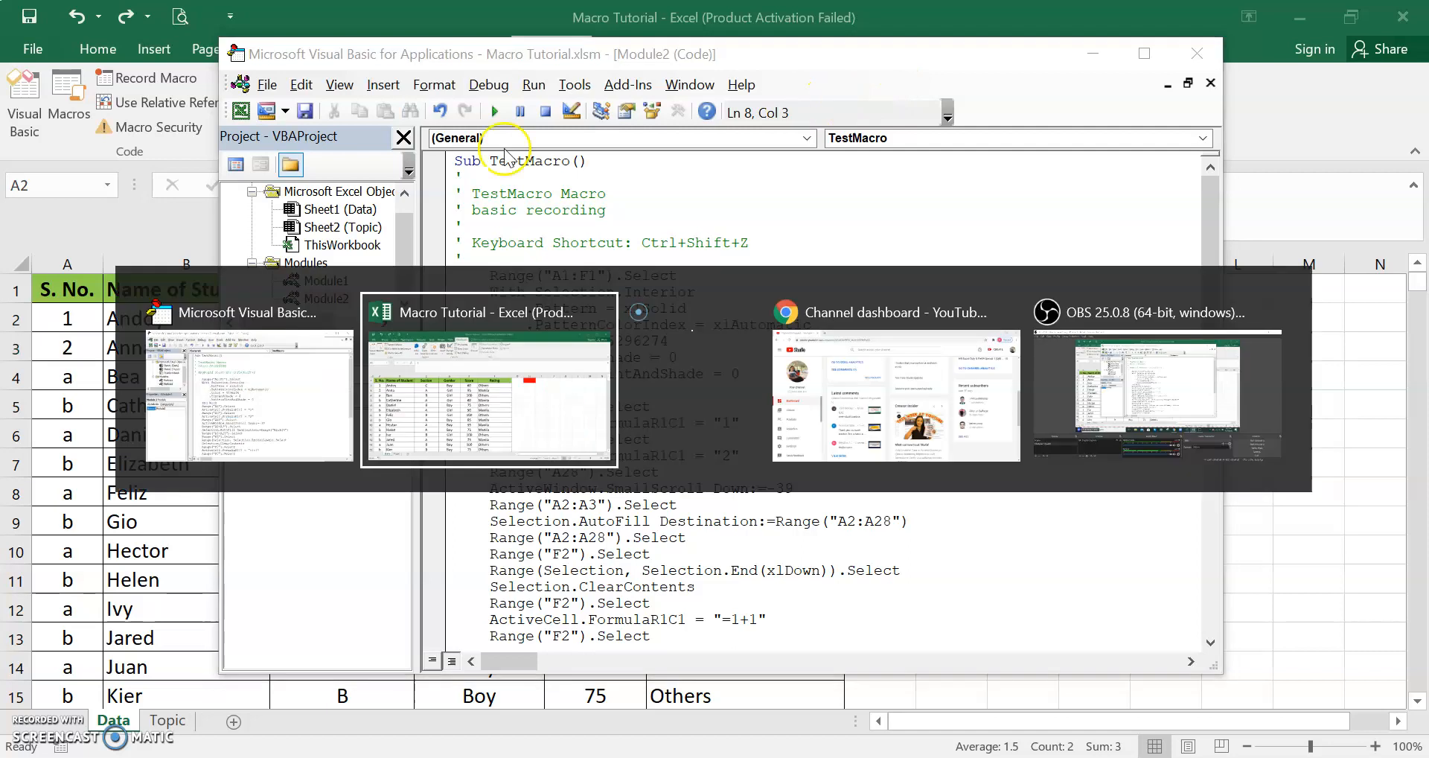
{"action": "left_click_drag", "start_coordinate": [67, 290], "coordinate": [713, 296]}
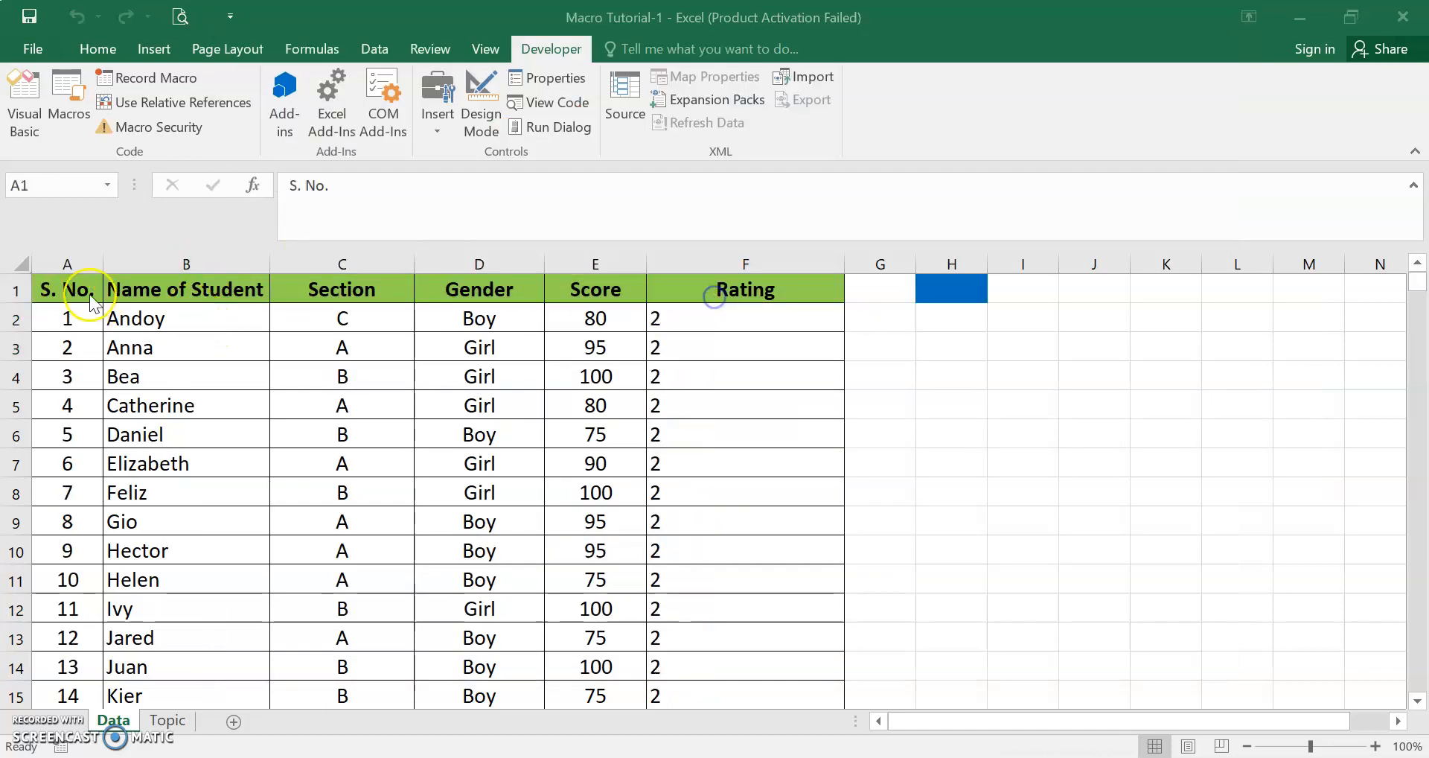
{"action": "left_click_drag", "start_coordinate": [70, 288], "coordinate": [735, 294]}
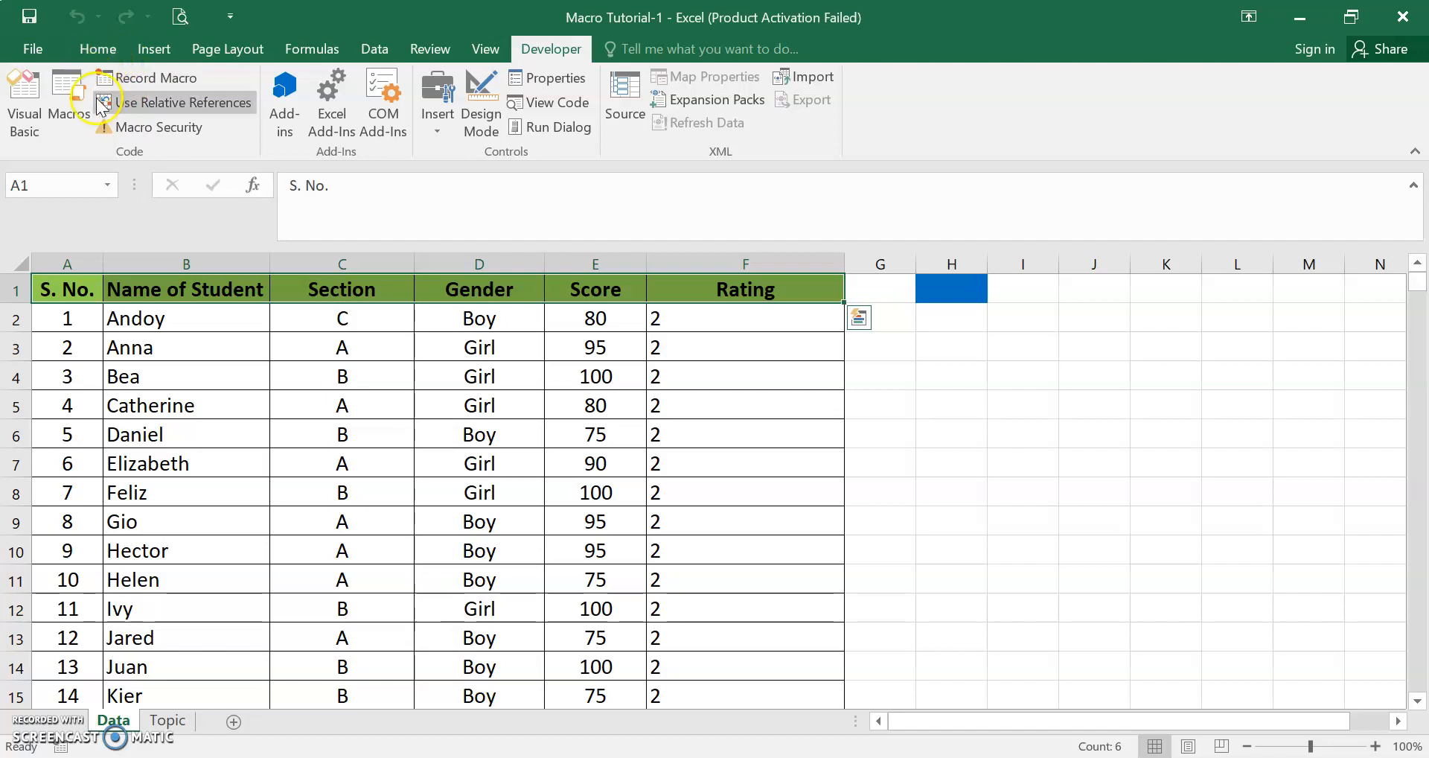
{"action": "left_click", "coordinate": [99, 50]}
{"action": "left_click", "coordinate": [301, 117]}
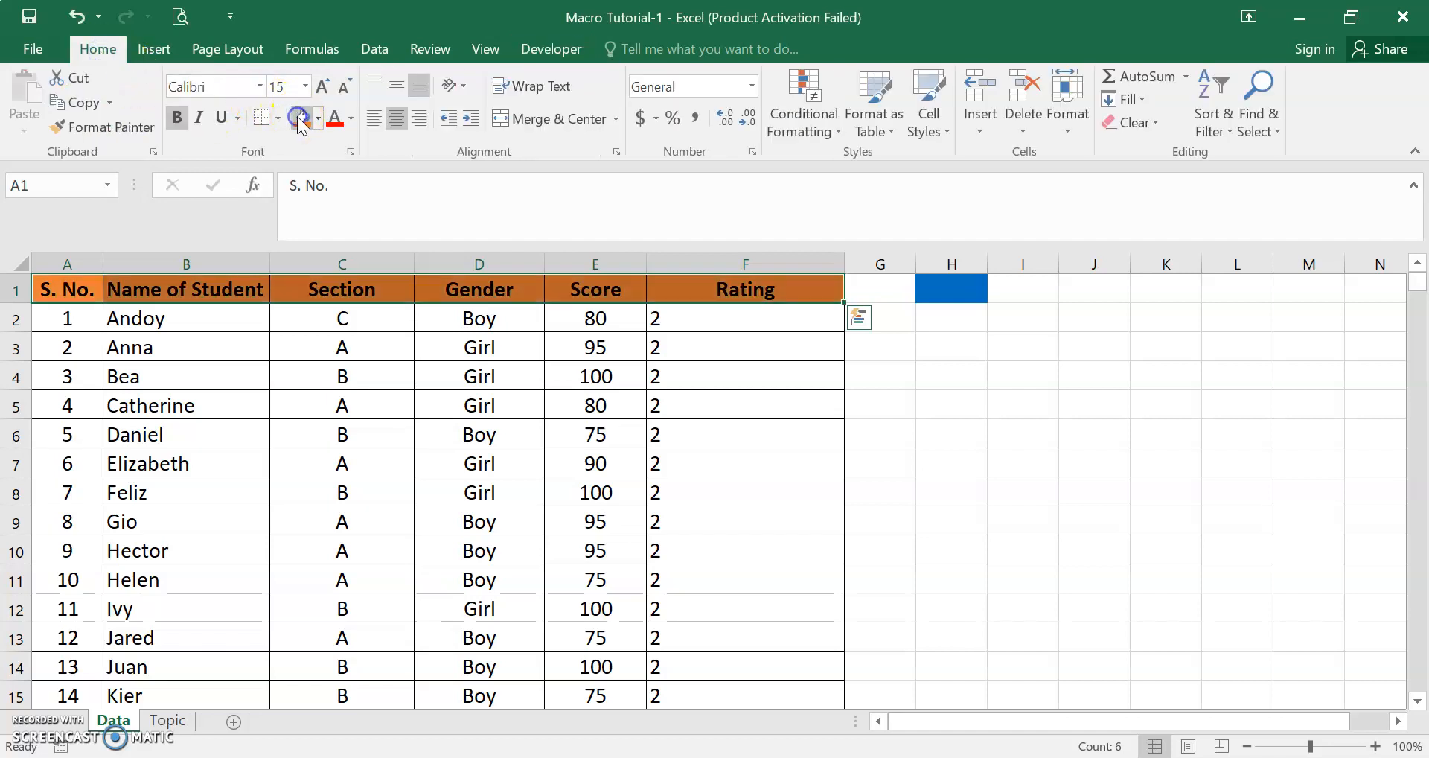
{"action": "left_click", "coordinate": [931, 290]}
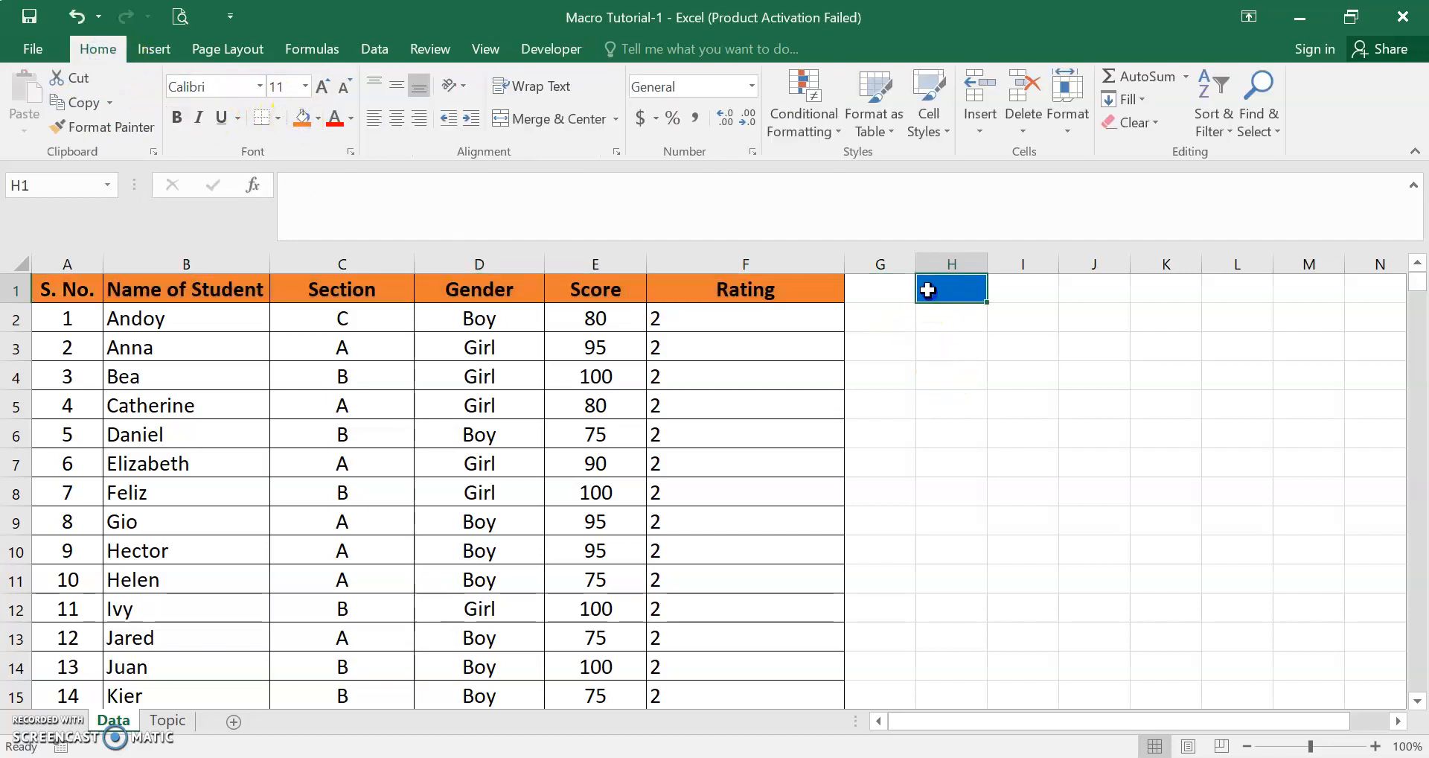
{"action": "left_click", "coordinate": [318, 118]}
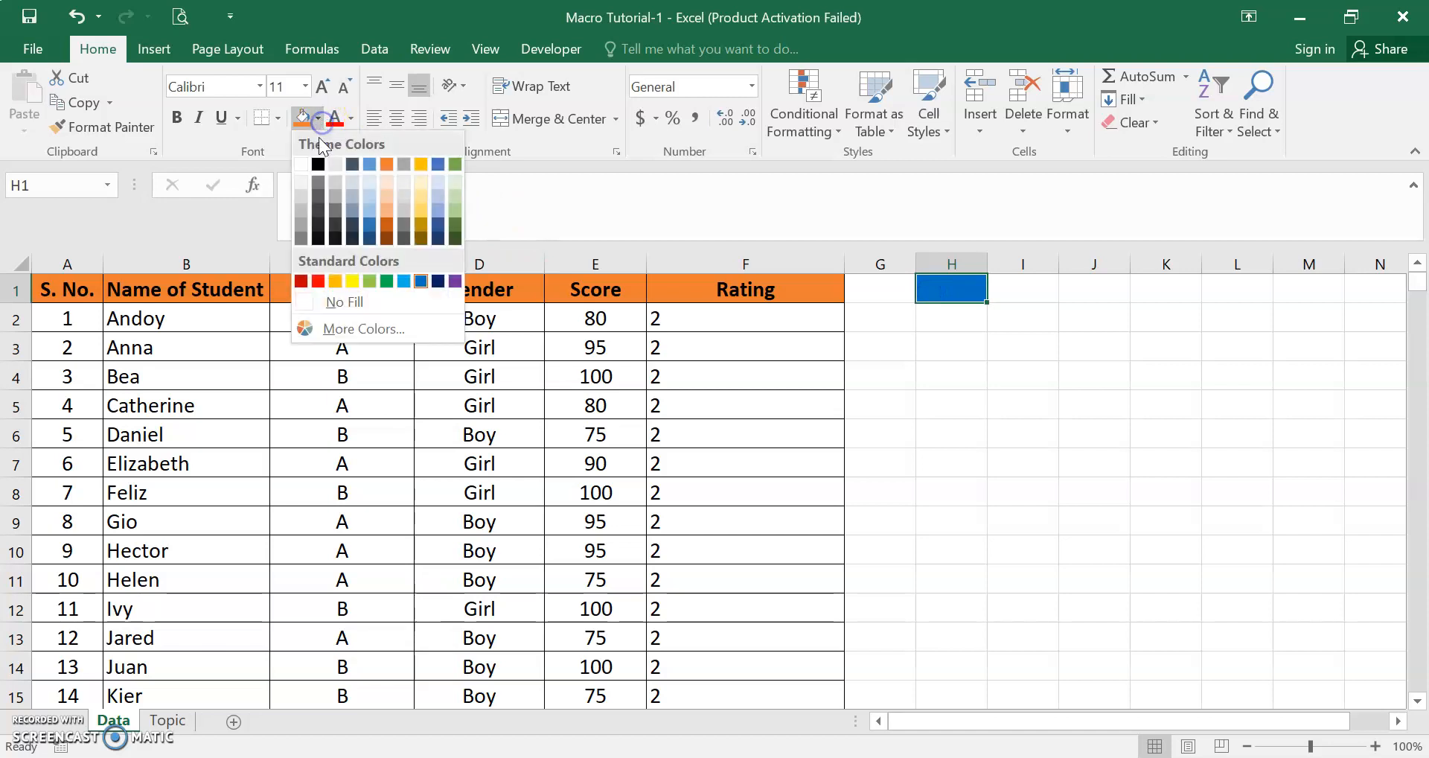
{"action": "left_click", "coordinate": [320, 280]}
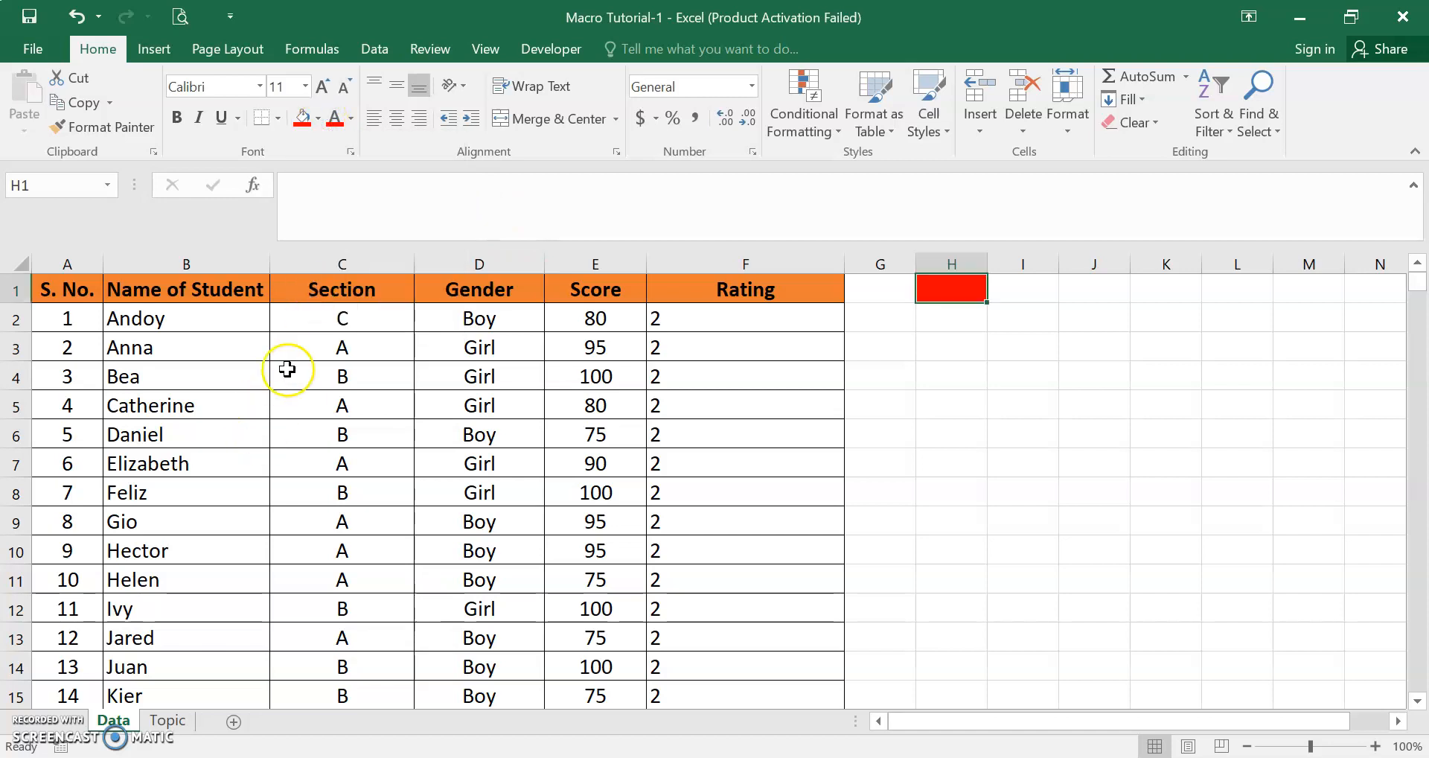
Step: Run TestMacro from the workbook's macro list and check the header row and S. No. column
{"action": "left_click", "coordinate": [529, 46]}
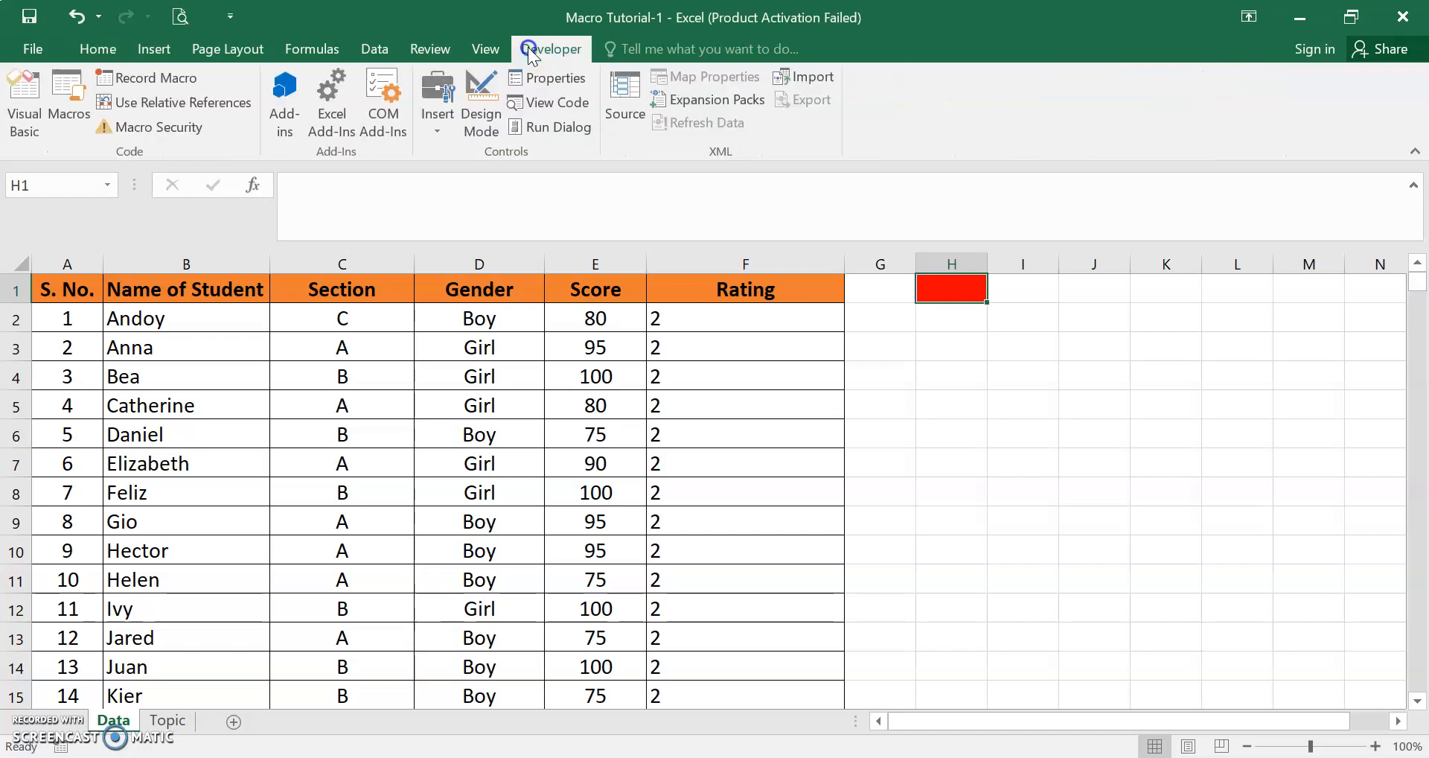
{"action": "left_click", "coordinate": [68, 106]}
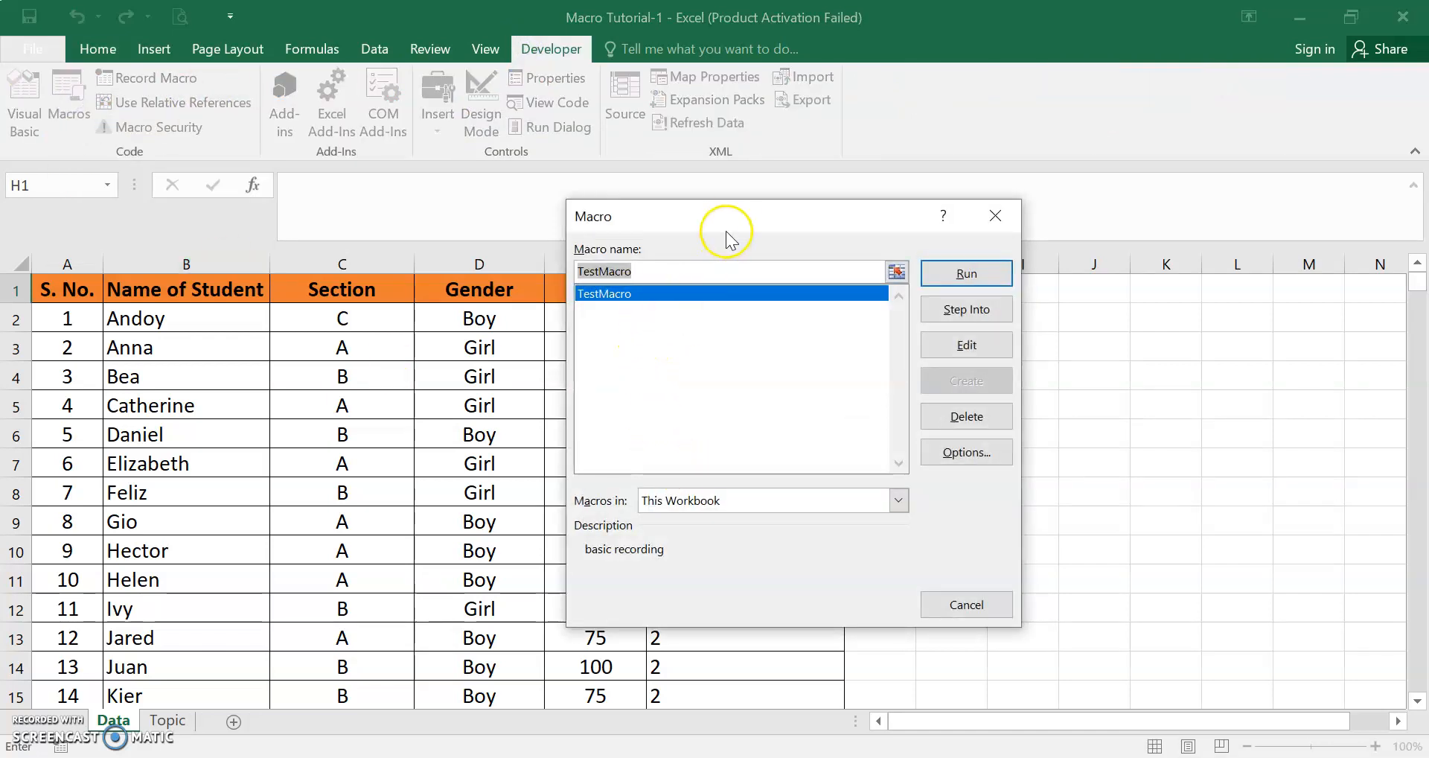
{"action": "left_click_drag", "start_coordinate": [726, 225], "coordinate": [616, 214]}
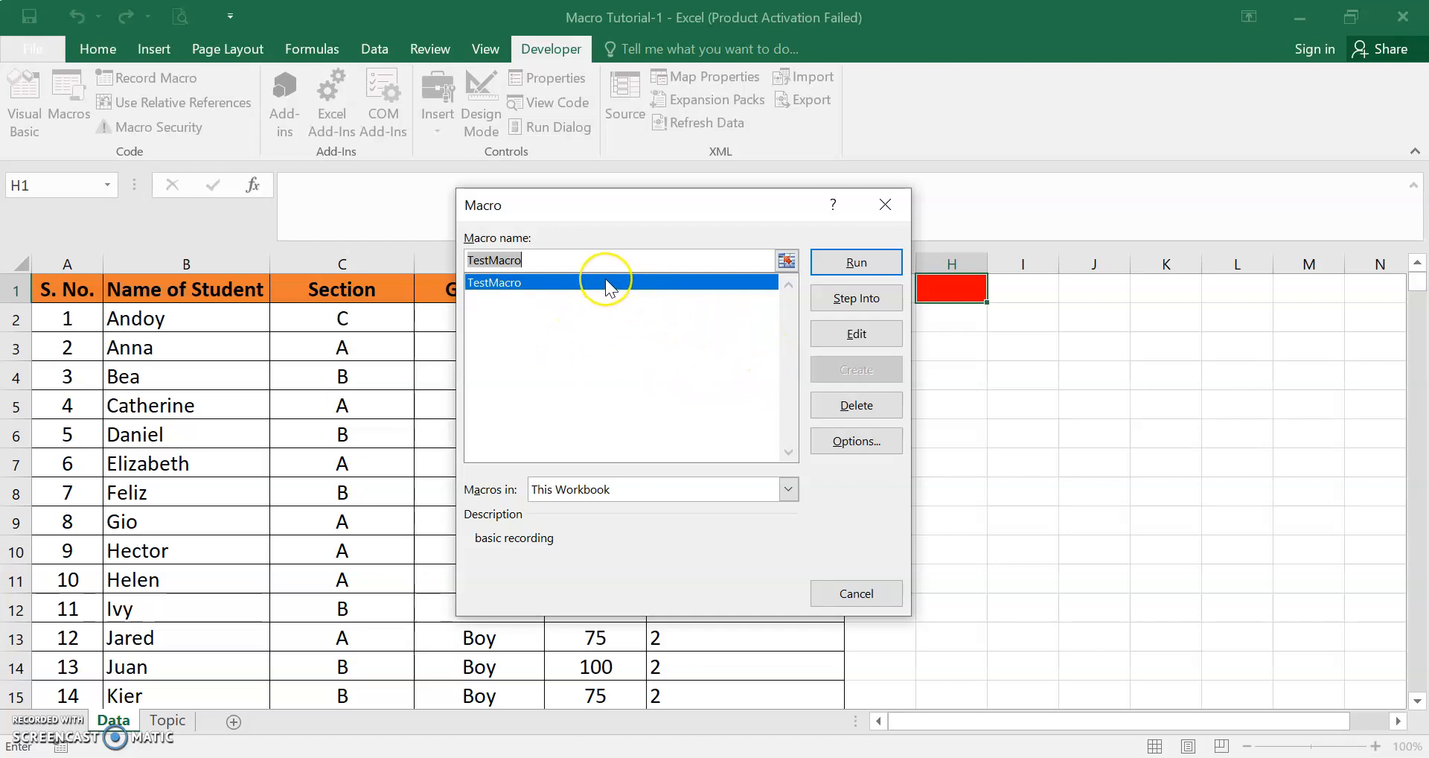
{"action": "left_click", "coordinate": [857, 263]}
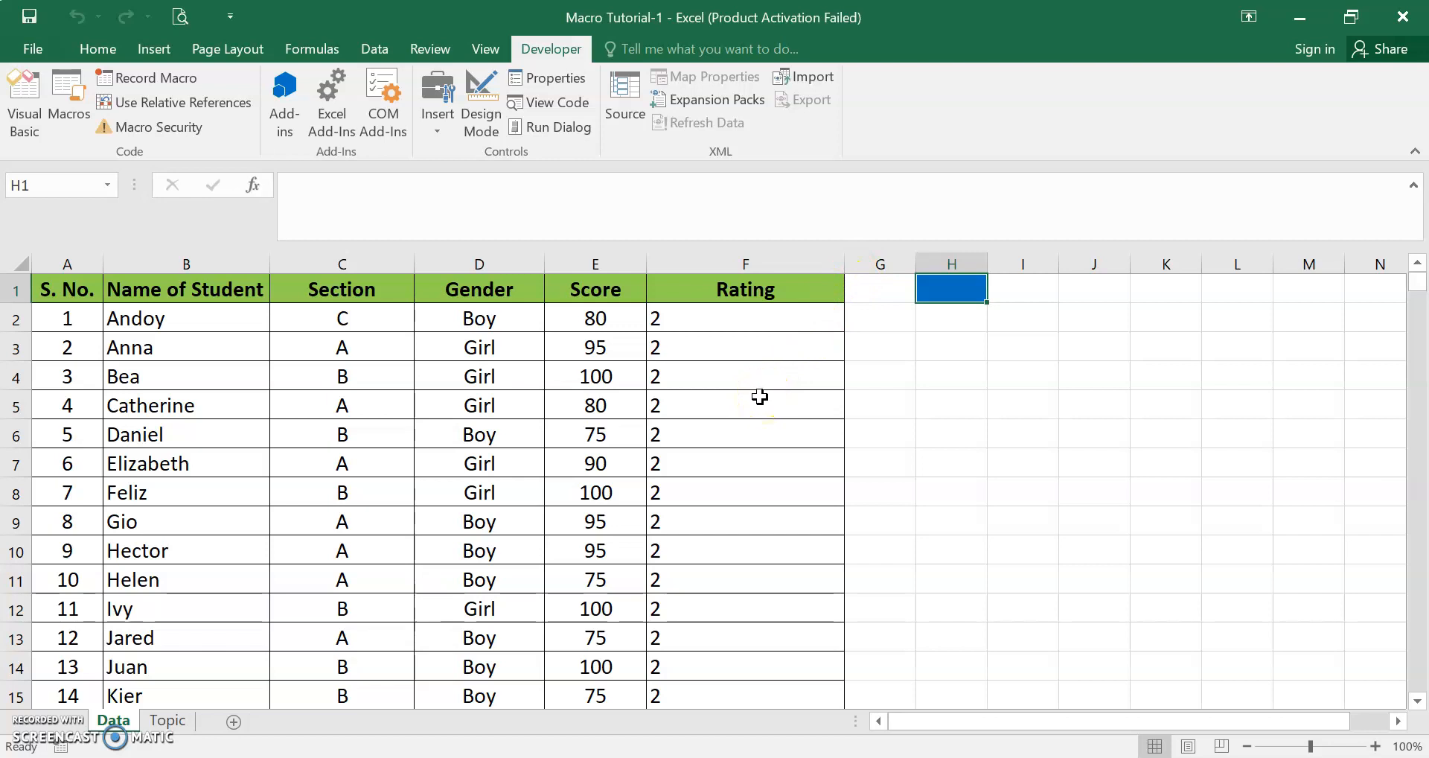
{"action": "left_click_drag", "start_coordinate": [45, 289], "coordinate": [761, 289]}
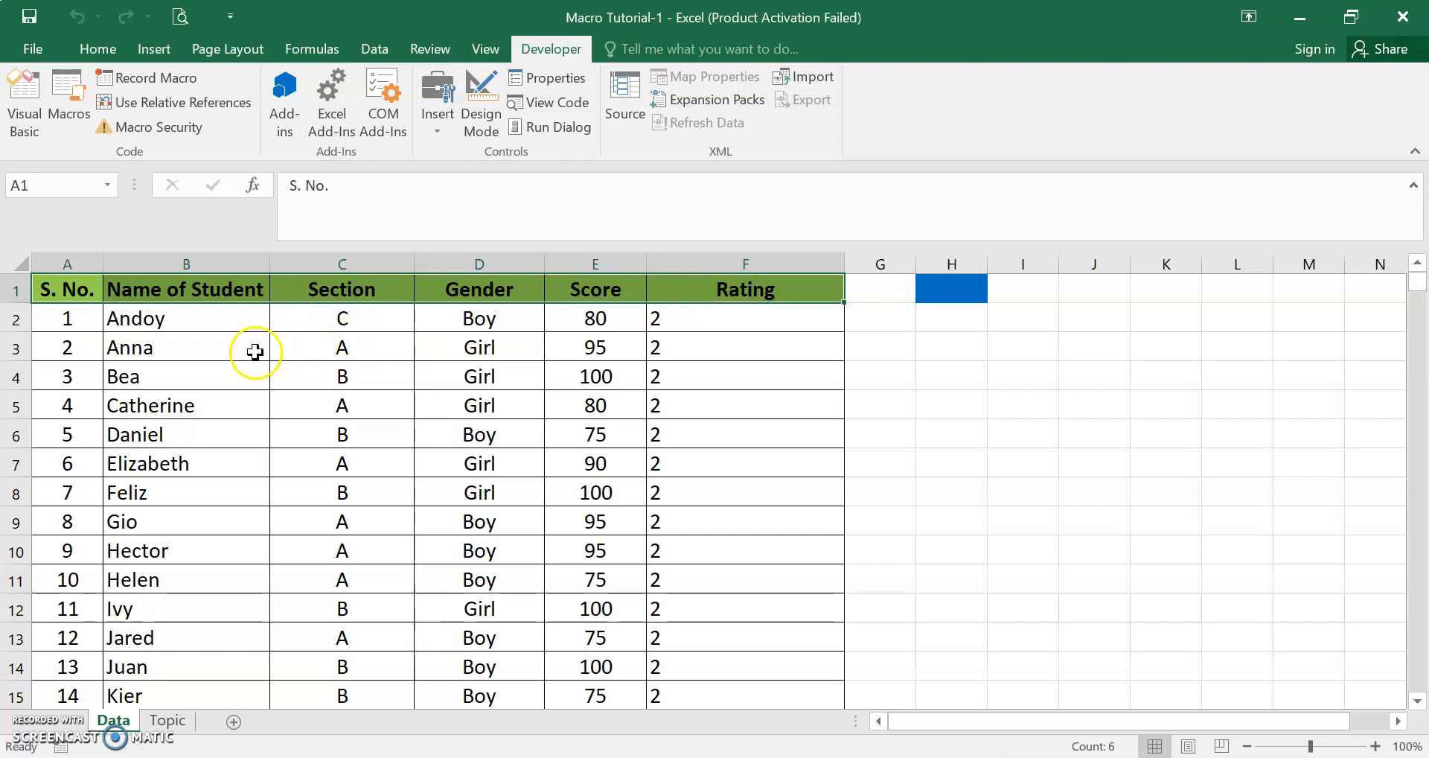
{"action": "left_click_drag", "start_coordinate": [57, 319], "coordinate": [55, 530]}
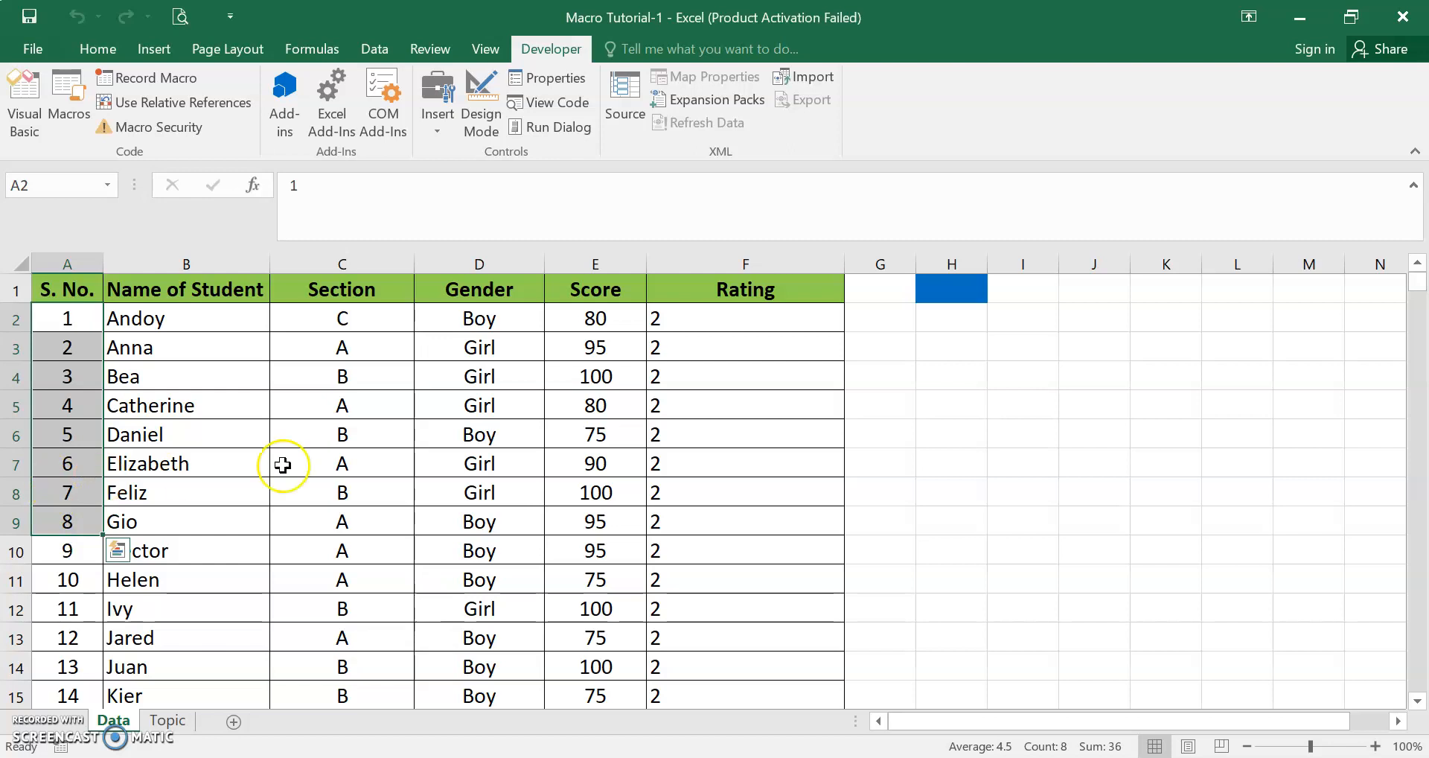
Step: Check the macro's output in the Rating column, the formula in cell F2 and the fill of cell H1
{"action": "left_click_drag", "start_coordinate": [695, 312], "coordinate": [697, 464]}
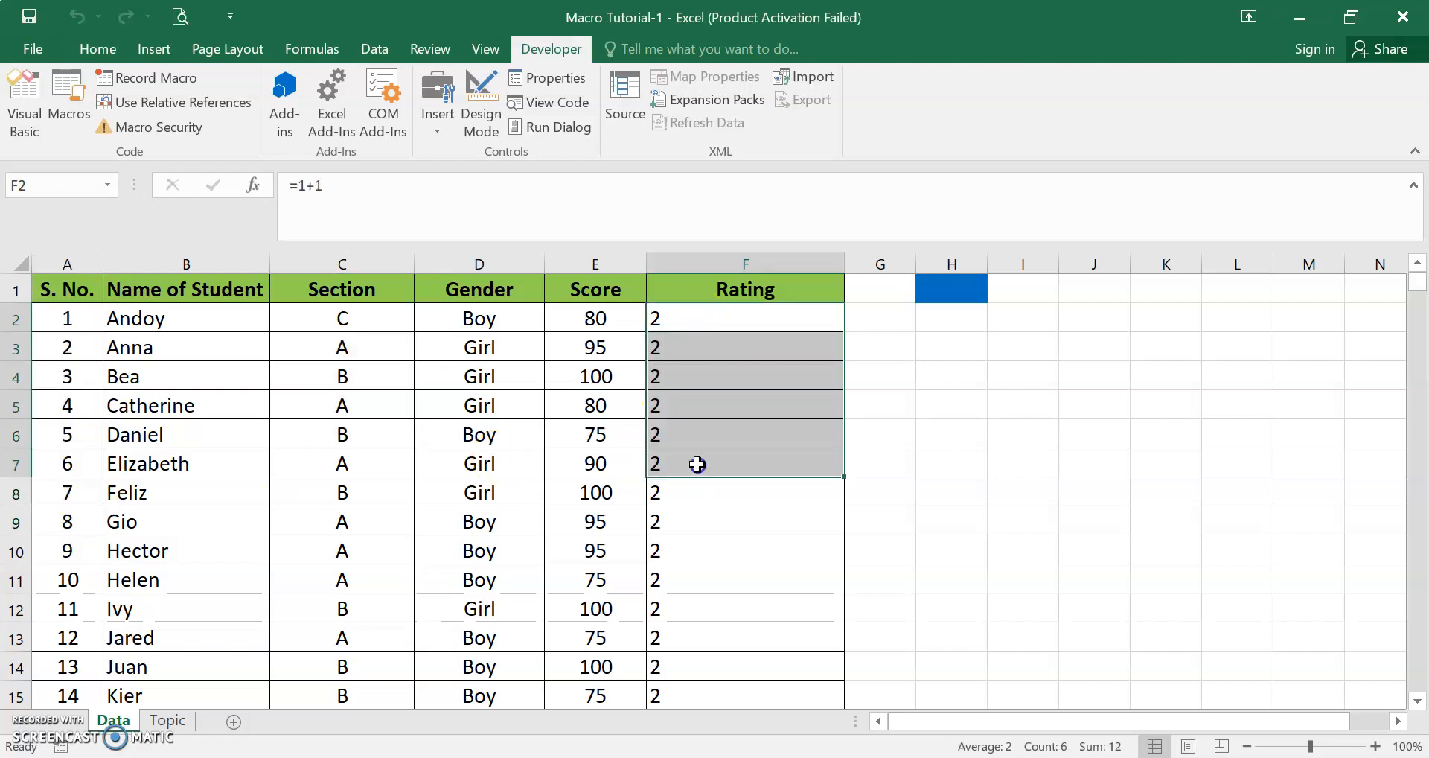
{"action": "left_click", "coordinate": [685, 315]}
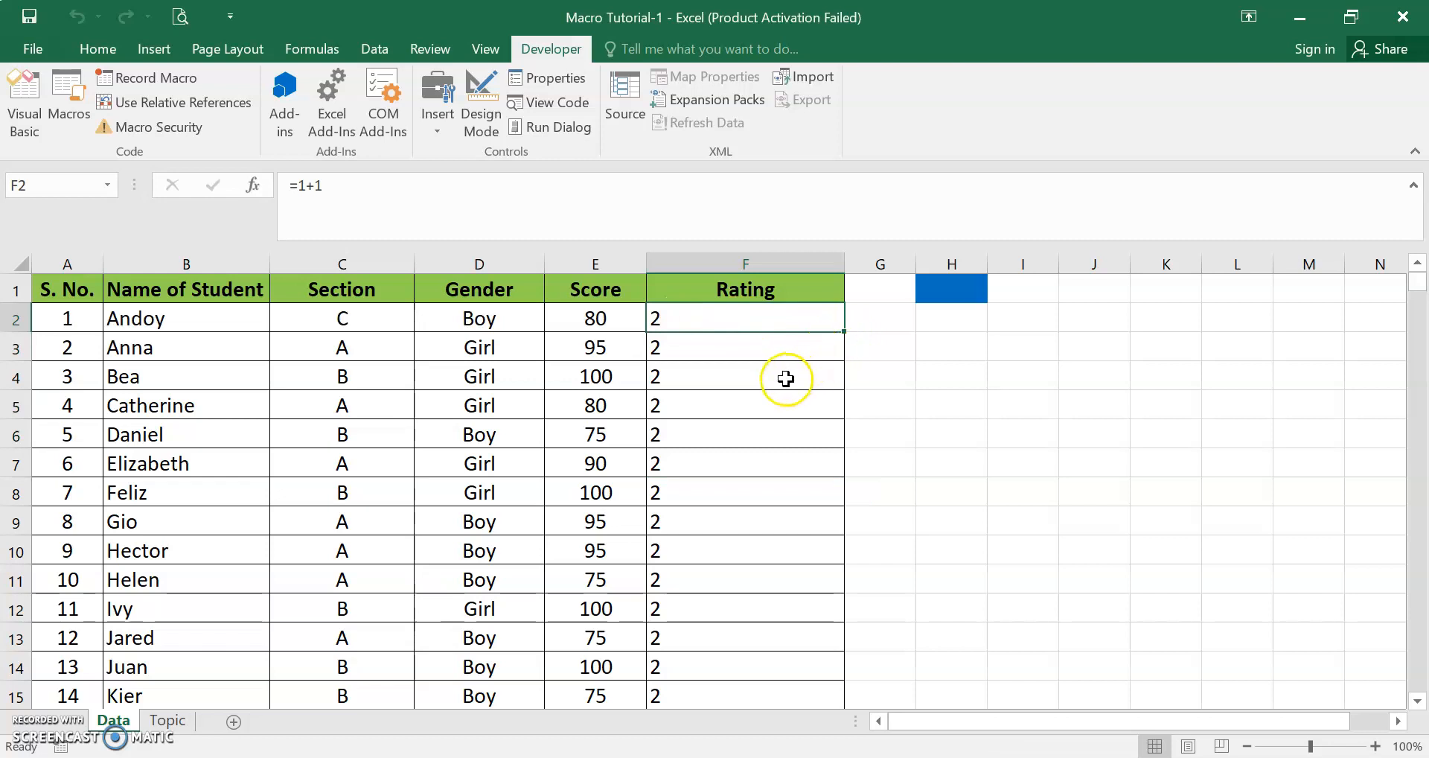
{"action": "left_click", "coordinate": [957, 290]}
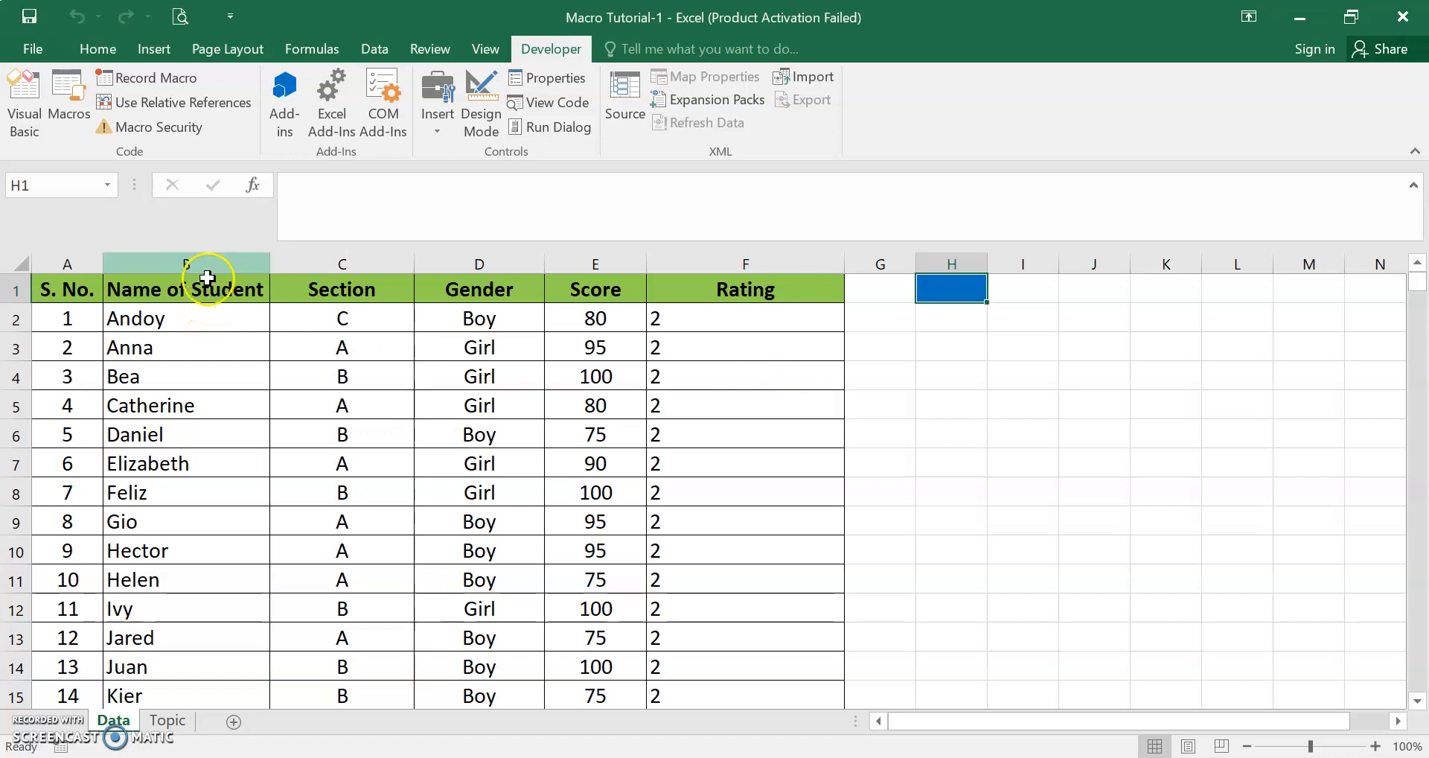
Step: Save the workbook to the Desktop as Macro Tutorial-1 in the Excel Macro-Enabled Workbook format
{"action": "left_click", "coordinate": [30, 49]}
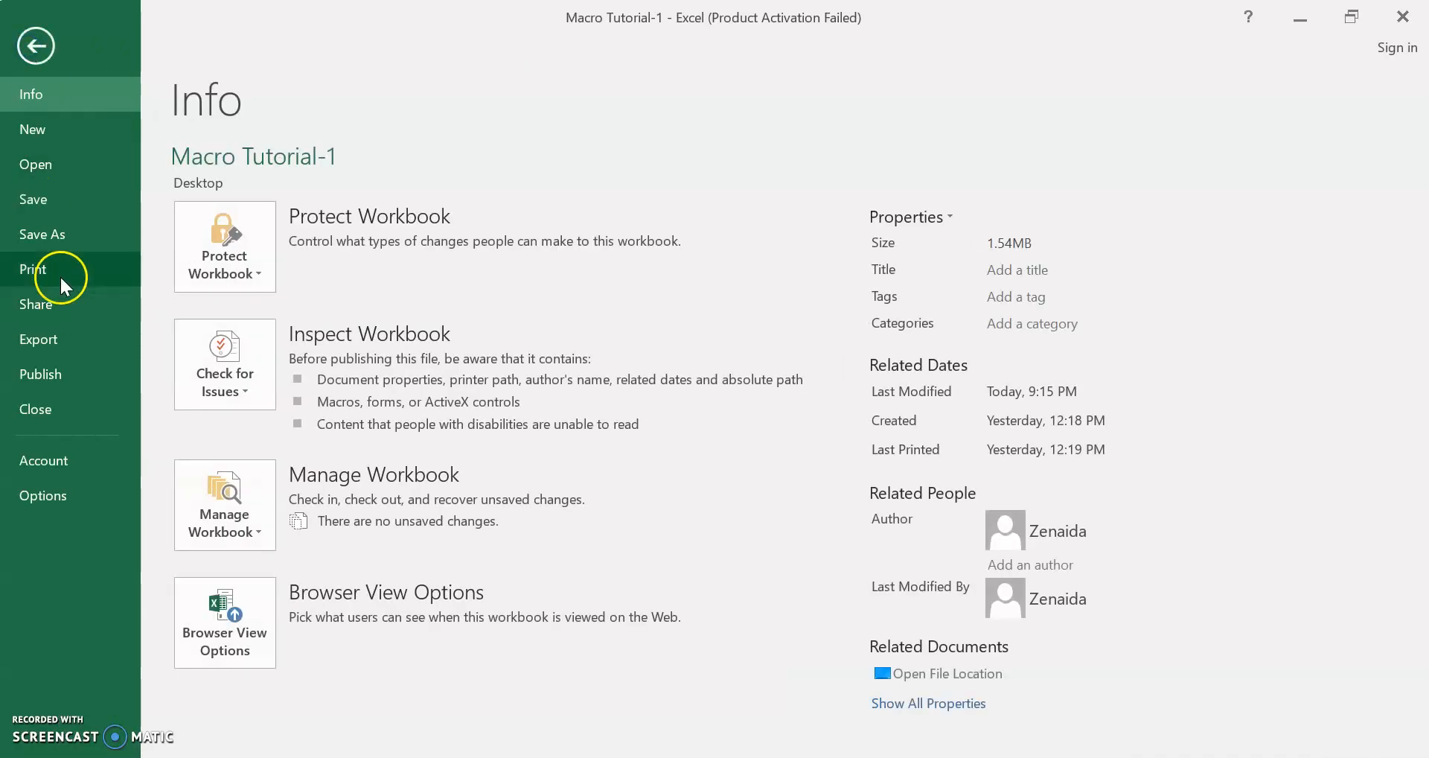
{"action": "left_click", "coordinate": [42, 233]}
{"action": "left_click", "coordinate": [248, 339]}
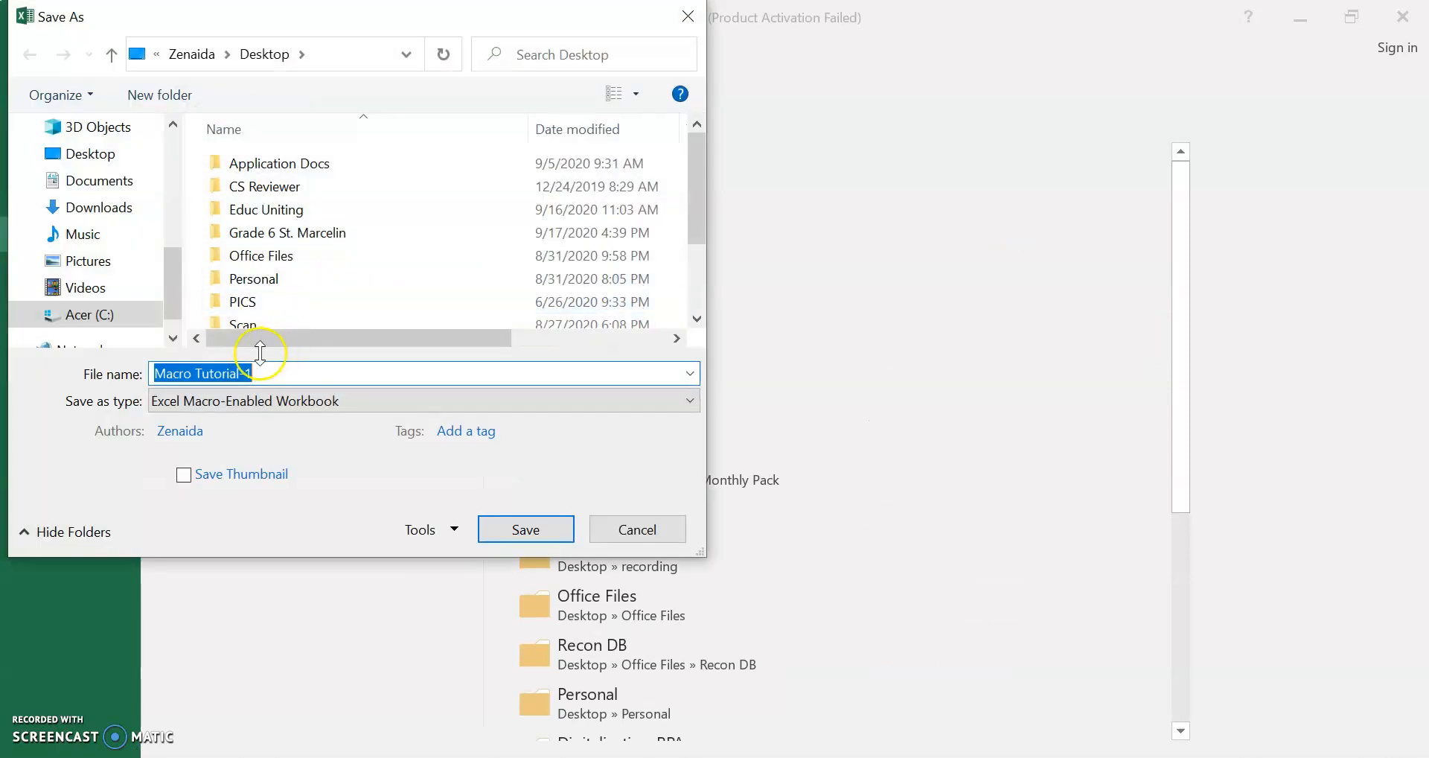
{"action": "left_click", "coordinate": [301, 400]}
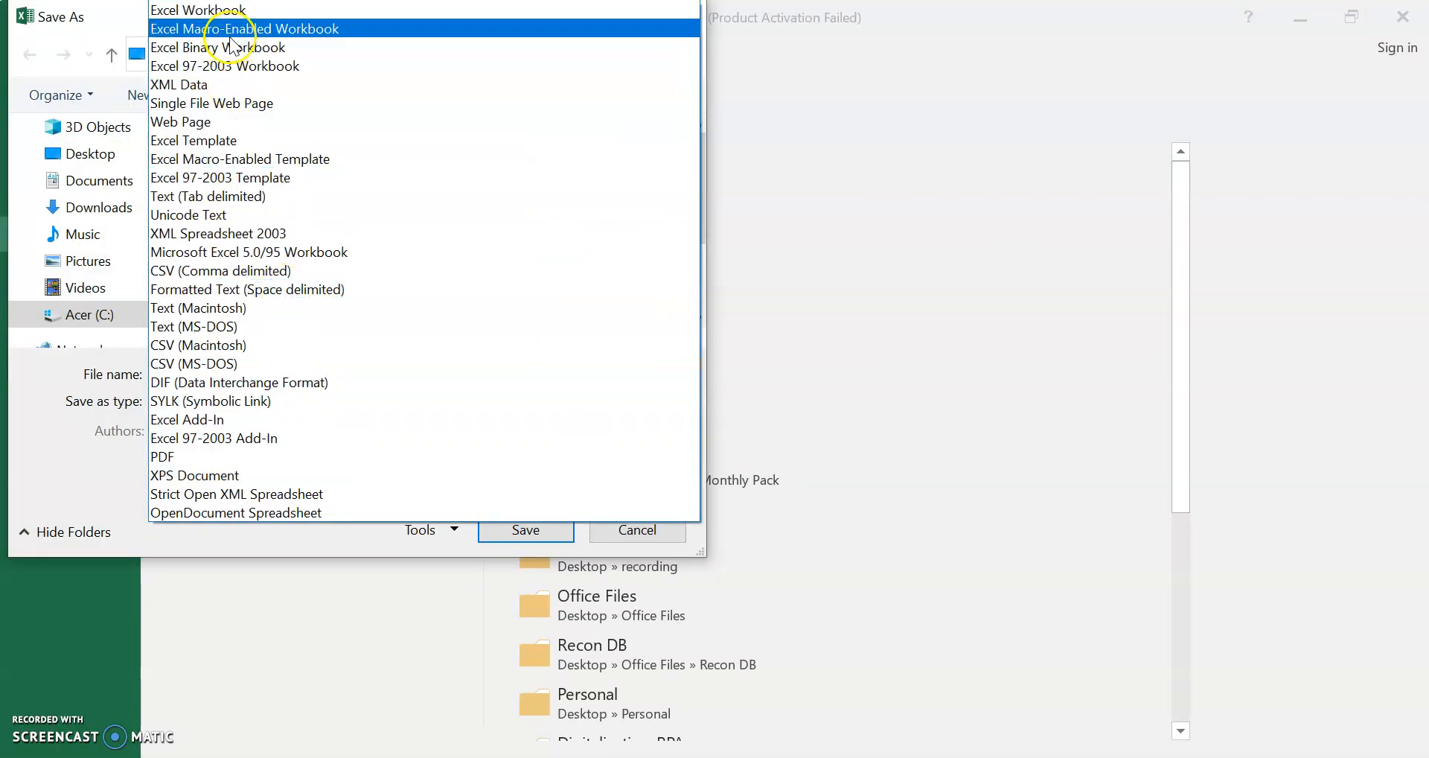
{"action": "left_click", "coordinate": [337, 29]}
{"action": "key", "text": "Return"}
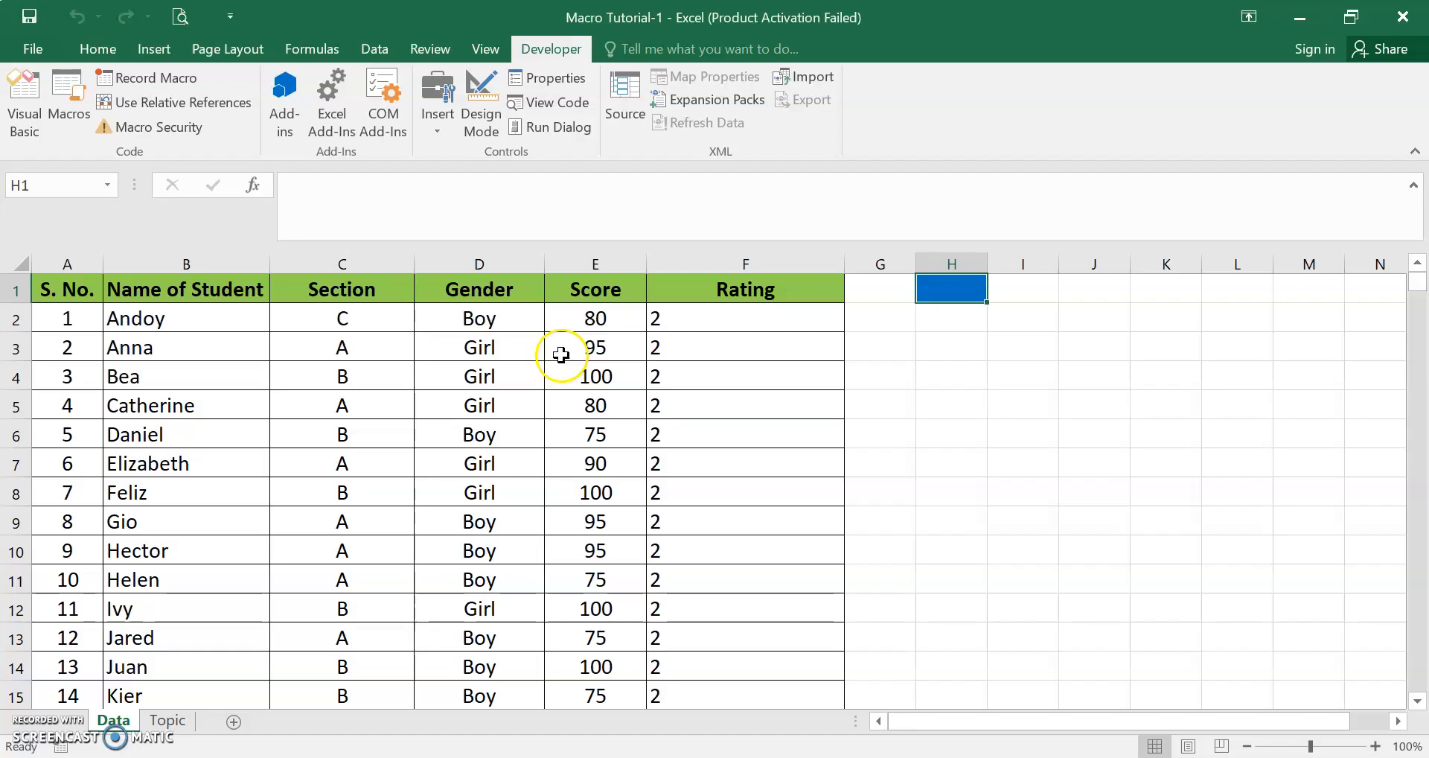